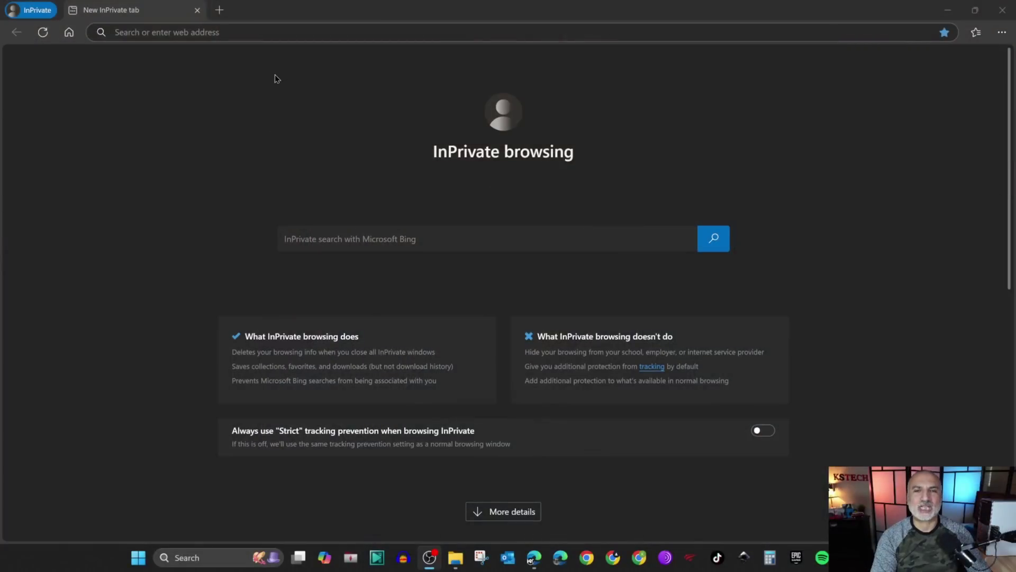
Open the website uupdump.net in the InPrivate browser window
{"action": "left_click", "coordinate": [248, 33]}
{"action": "type", "text": "uupdump.net"}
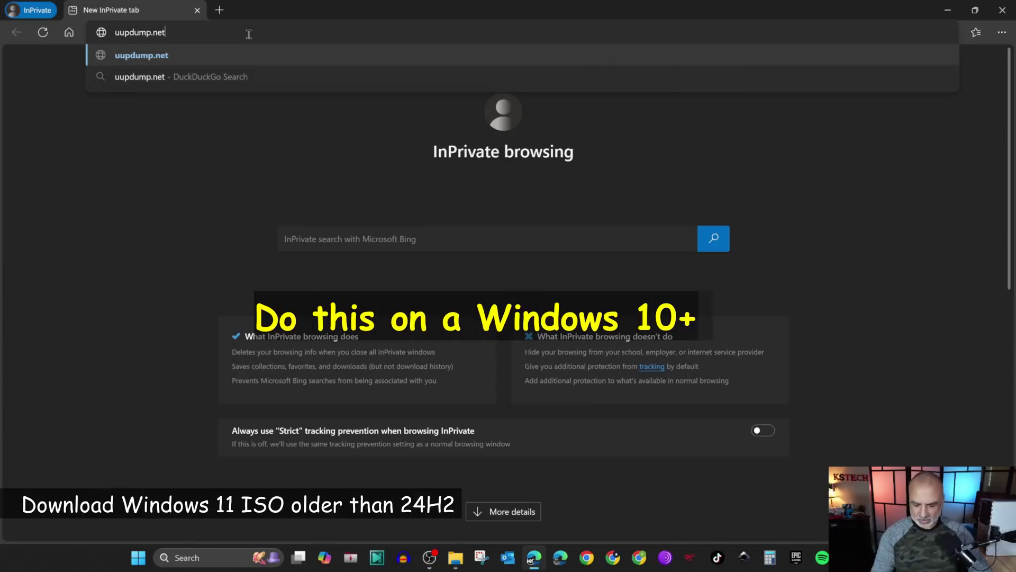
{"action": "key", "text": "Return"}
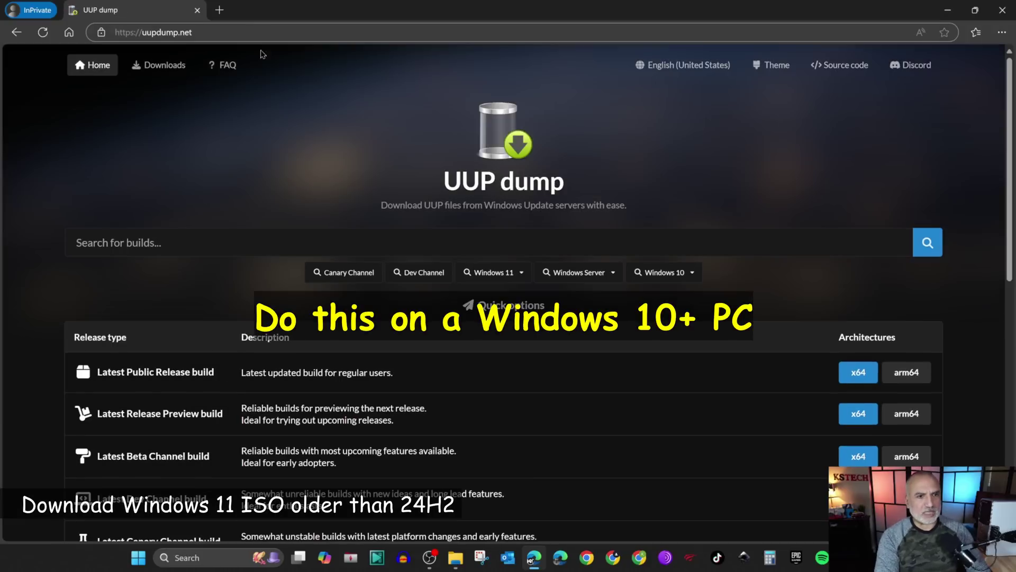
Search the UUP dump builds for "windows 11 23h2"
{"action": "left_click", "coordinate": [208, 244]}
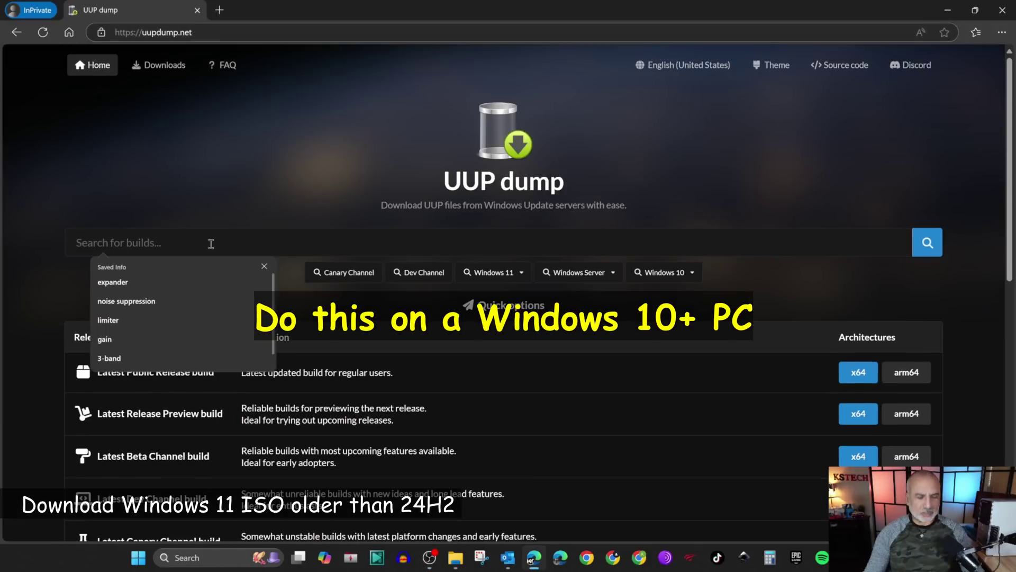
{"action": "type", "text": "windows 1"}
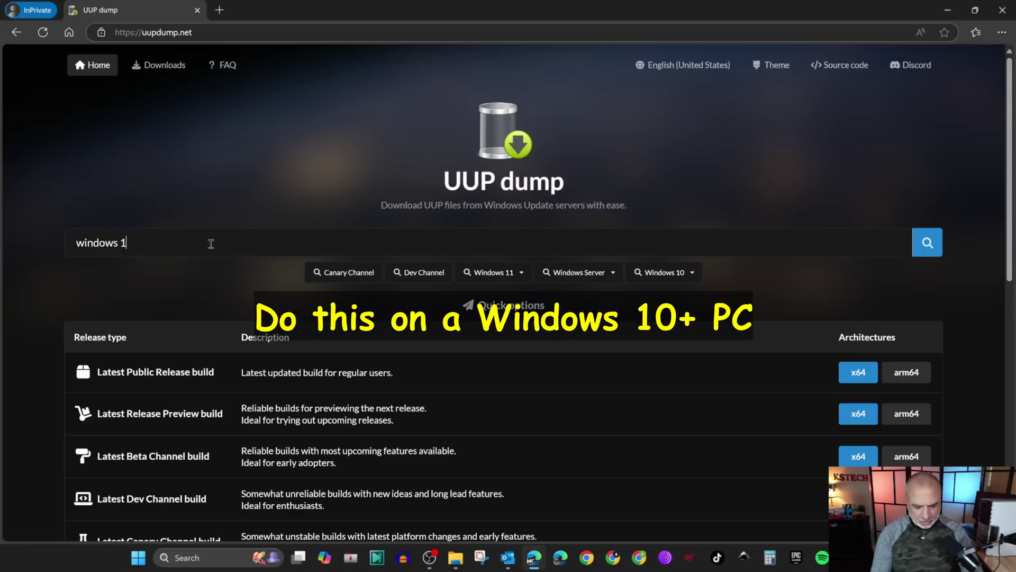
{"action": "type", "text": "1 23h2"}
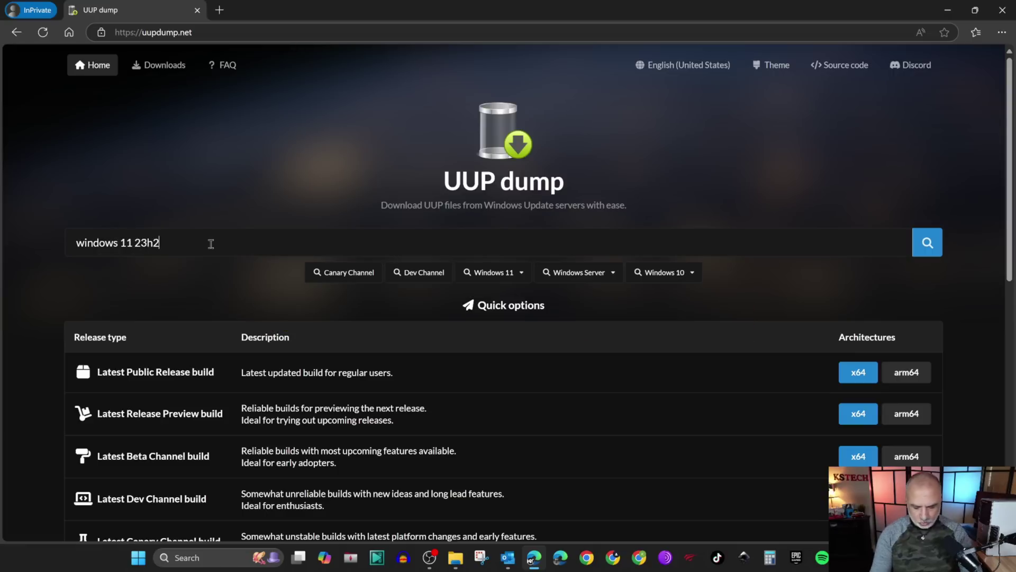
{"action": "key", "text": "Return"}
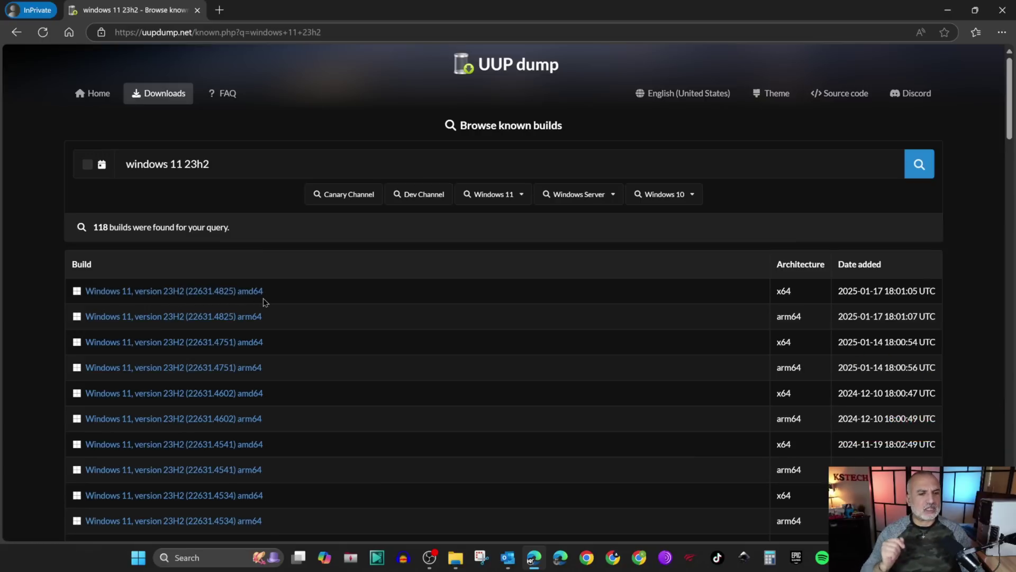
Choose the Windows 11, version 23H2 (22631.4825) amd64 build in English (United States), keeping only the Windows Home edition selected
{"action": "left_click", "coordinate": [169, 293]}
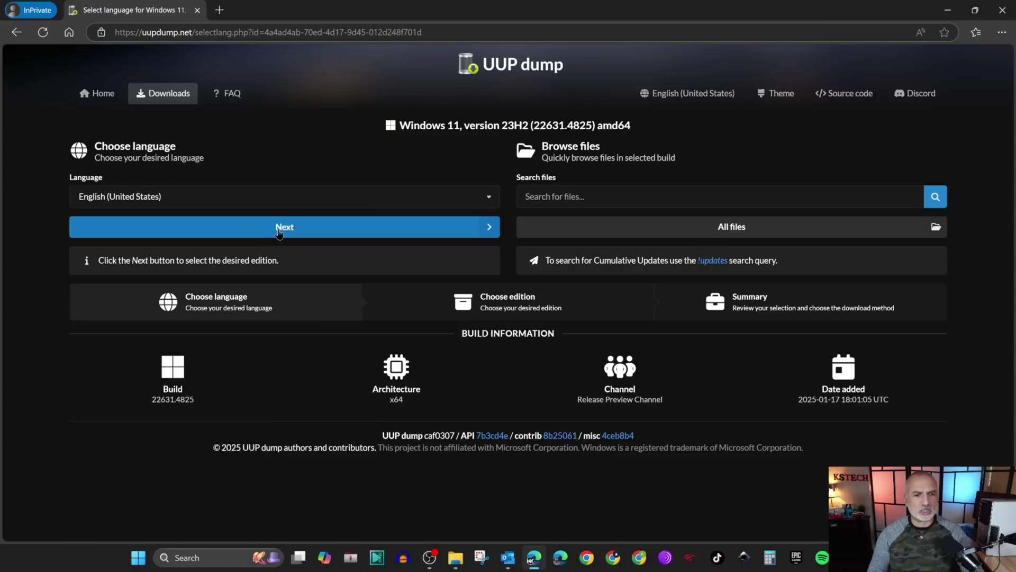
{"action": "left_click", "coordinate": [279, 231]}
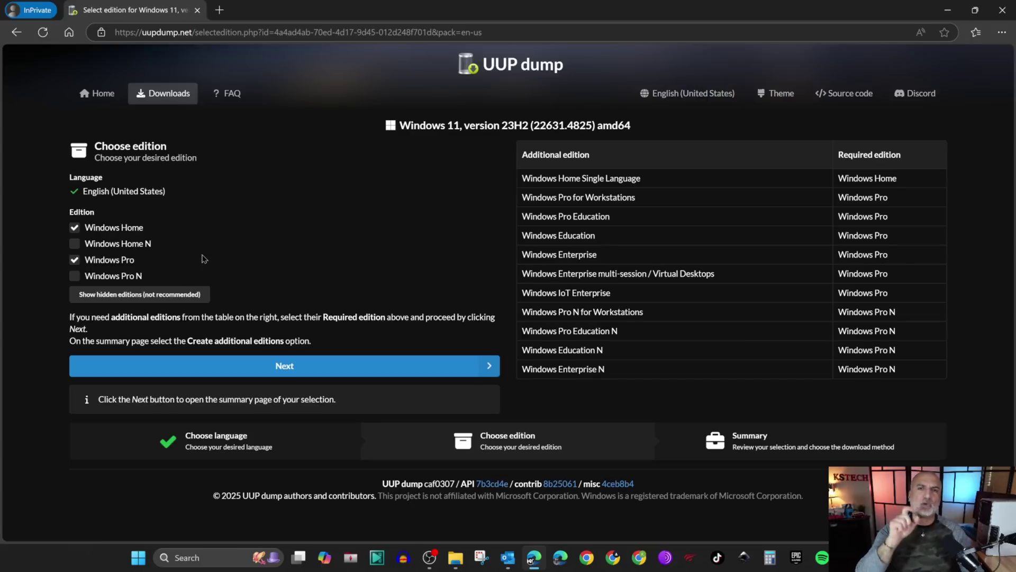
{"action": "left_click", "coordinate": [121, 260]}
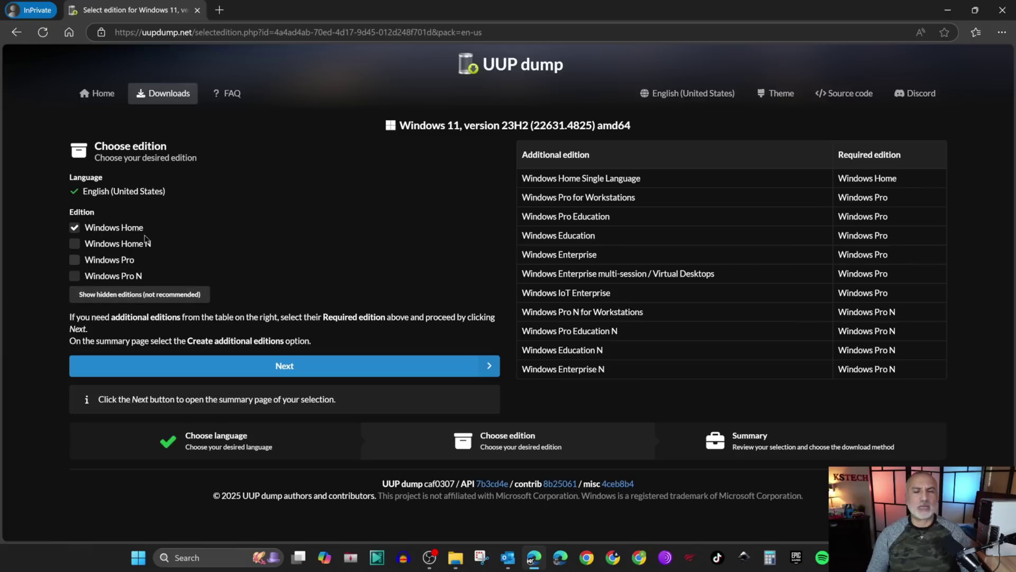
{"action": "left_click", "coordinate": [281, 370]}
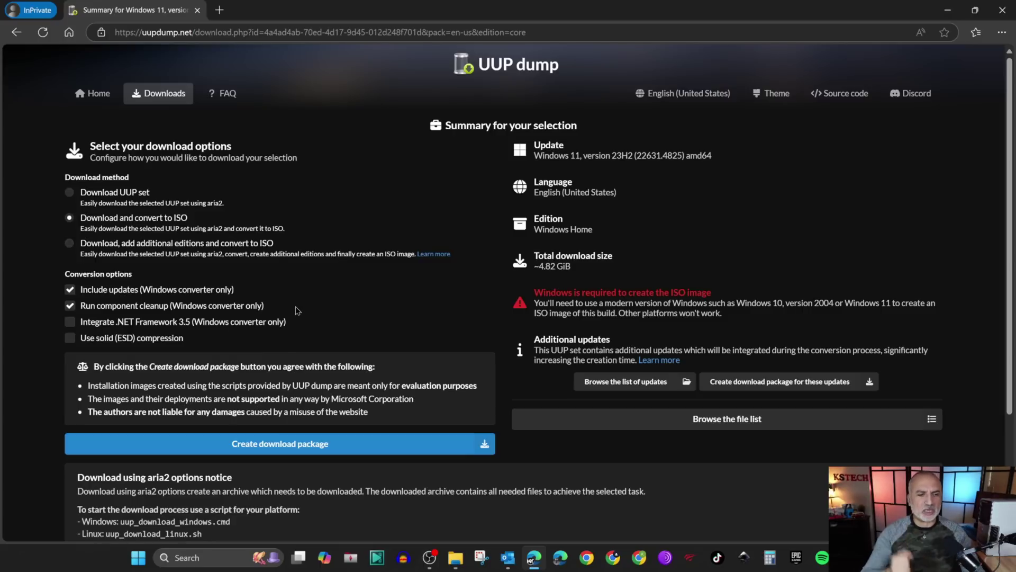
Create the download package with the download-and-convert-to-ISO method, save the zip file and show it in its folder
{"action": "left_click", "coordinate": [273, 449]}
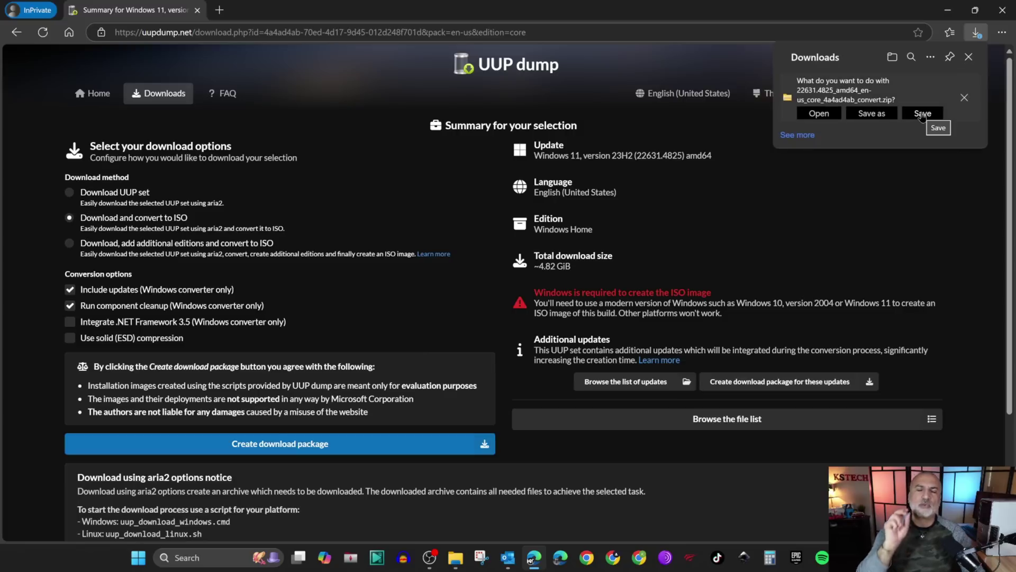
{"action": "left_click", "coordinate": [923, 114]}
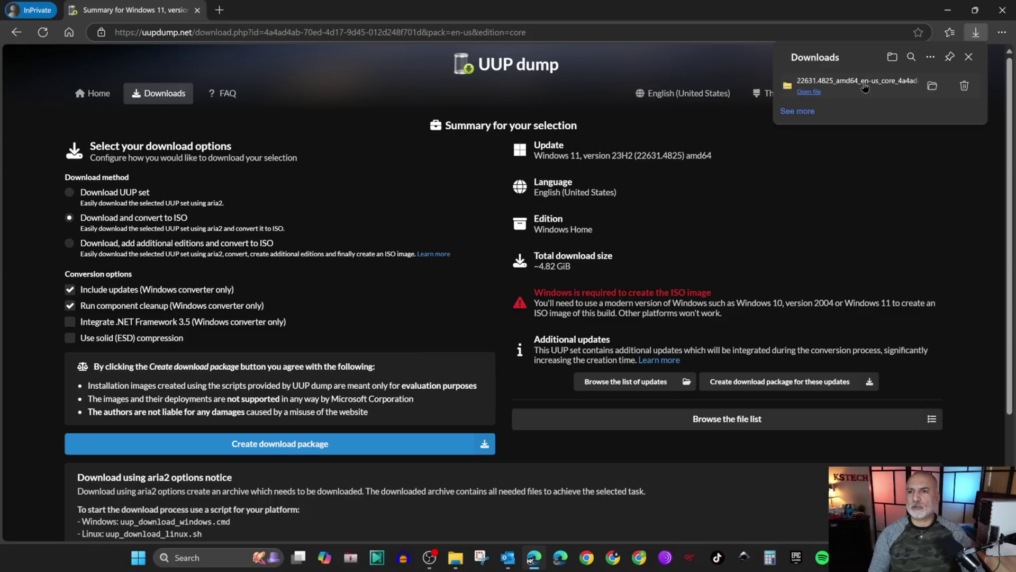
{"action": "left_click", "coordinate": [931, 90]}
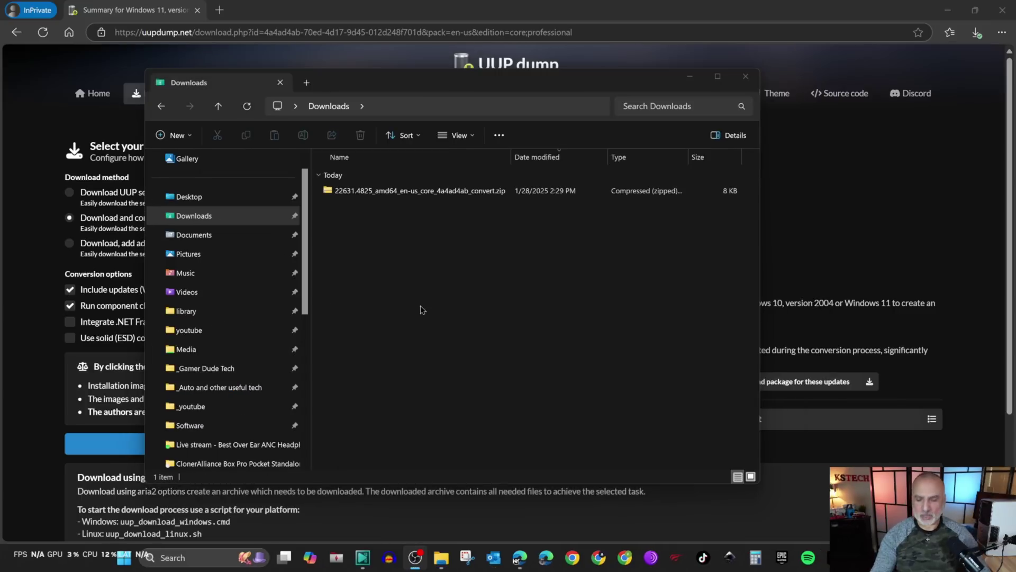
Scan the downloaded convert zip file for viruses with McAfee and close the scan window
{"action": "right_click", "coordinate": [378, 198]}
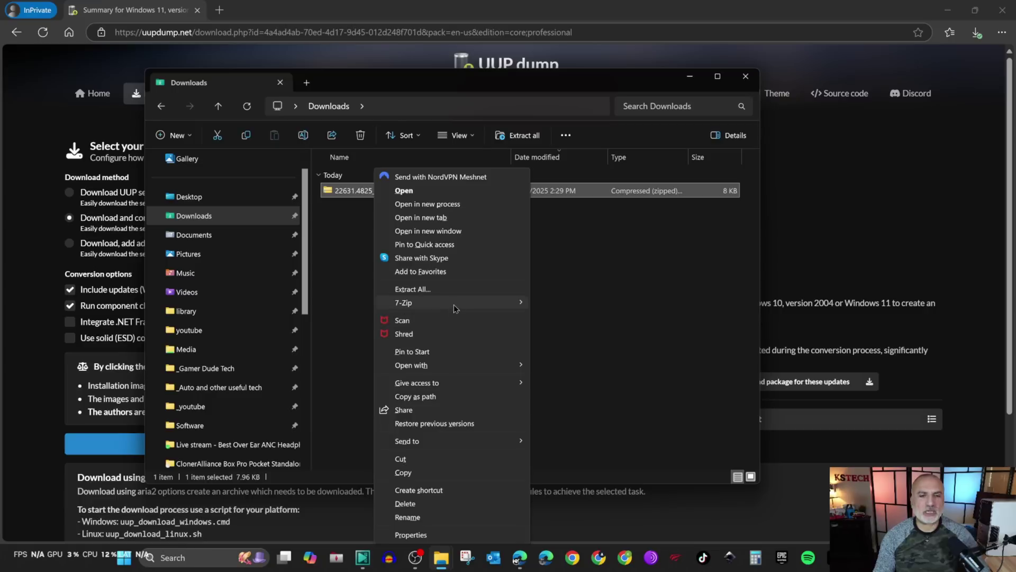
{"action": "left_click", "coordinate": [421, 321]}
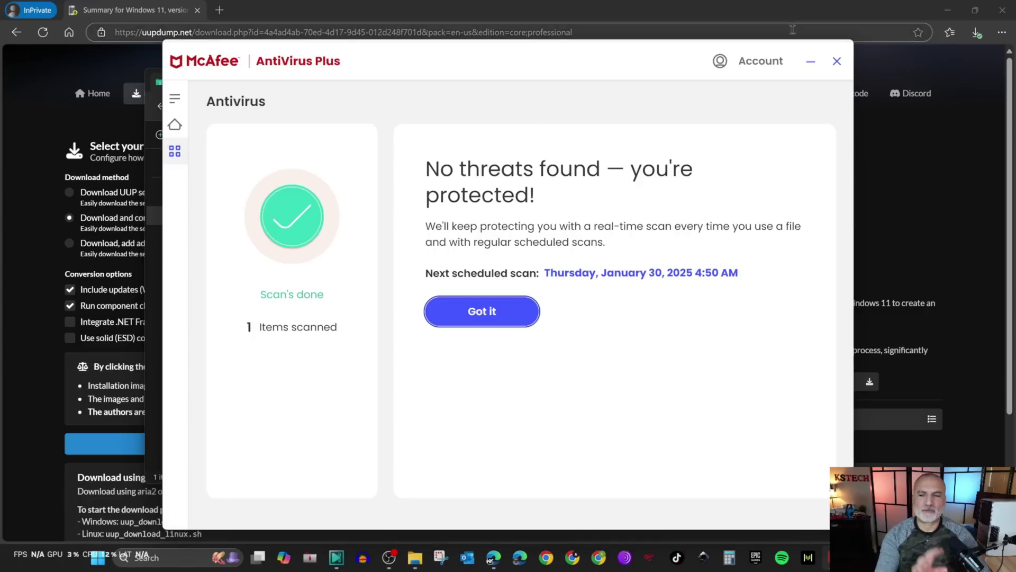
{"action": "left_click", "coordinate": [837, 61]}
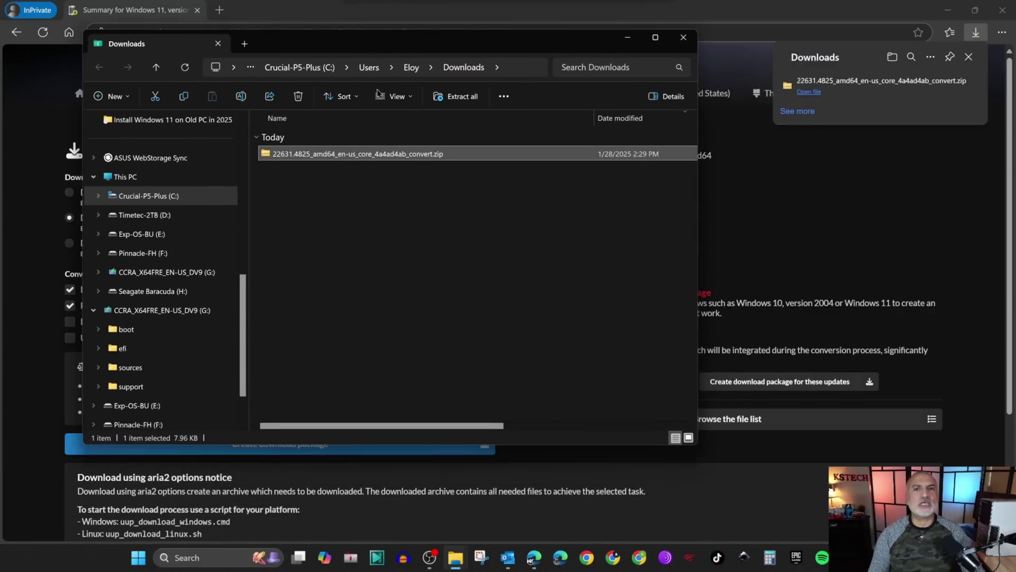
Extract the downloaded convert zip file to the suggested folder in Downloads
{"action": "right_click", "coordinate": [341, 159]}
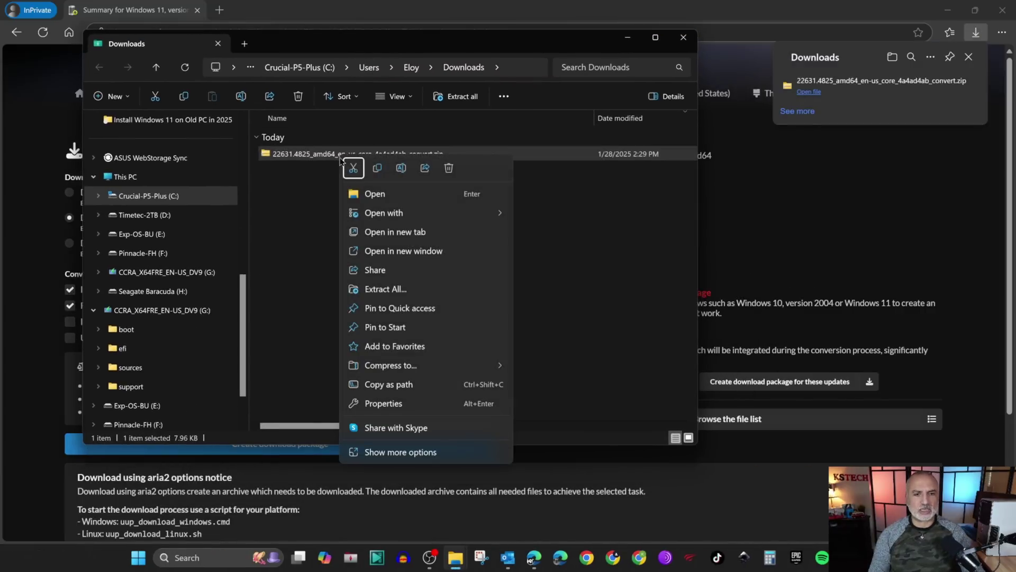
{"action": "left_click", "coordinate": [398, 291]}
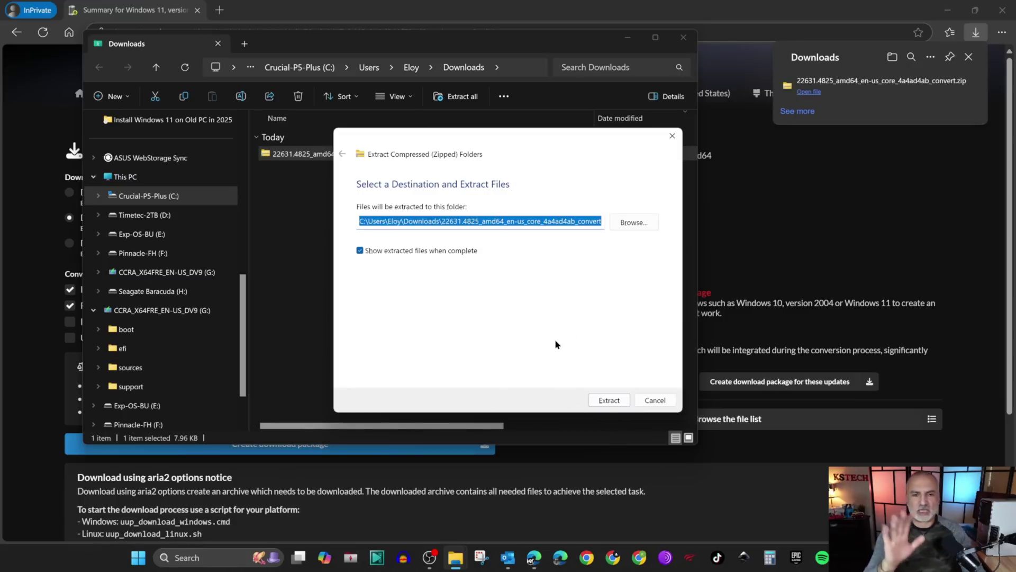
{"action": "left_click", "coordinate": [609, 401]}
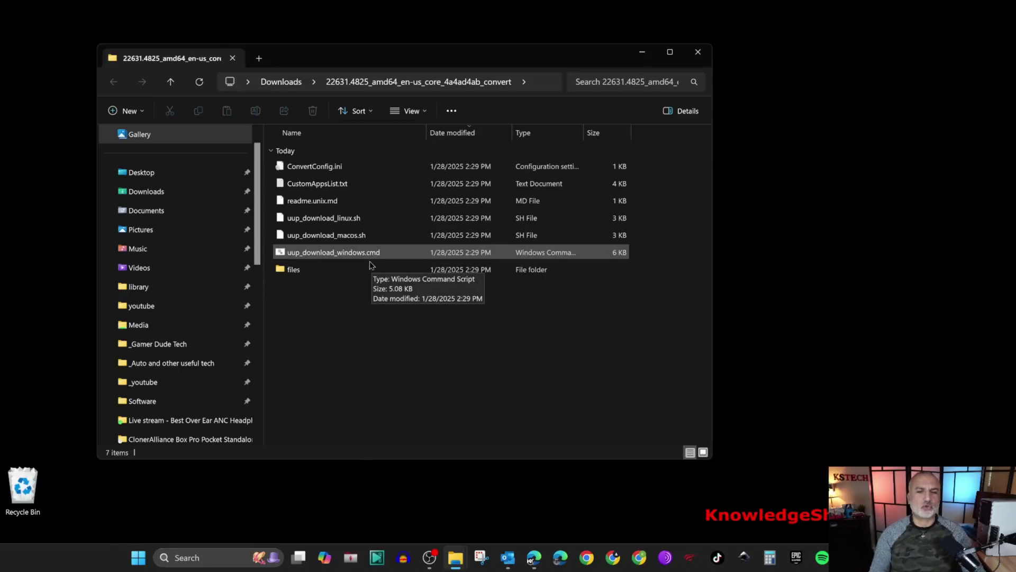
Run uup_download_windows.cmd past the SmartScreen block and allow the get_aria2.ps1 script to run once
{"action": "double_click", "coordinate": [297, 257]}
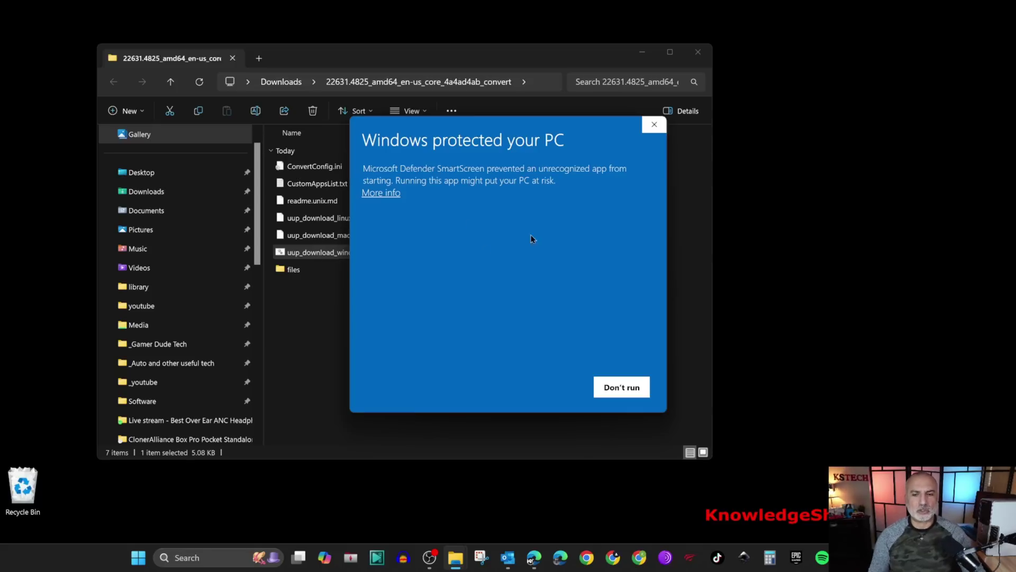
{"action": "left_click", "coordinate": [389, 194]}
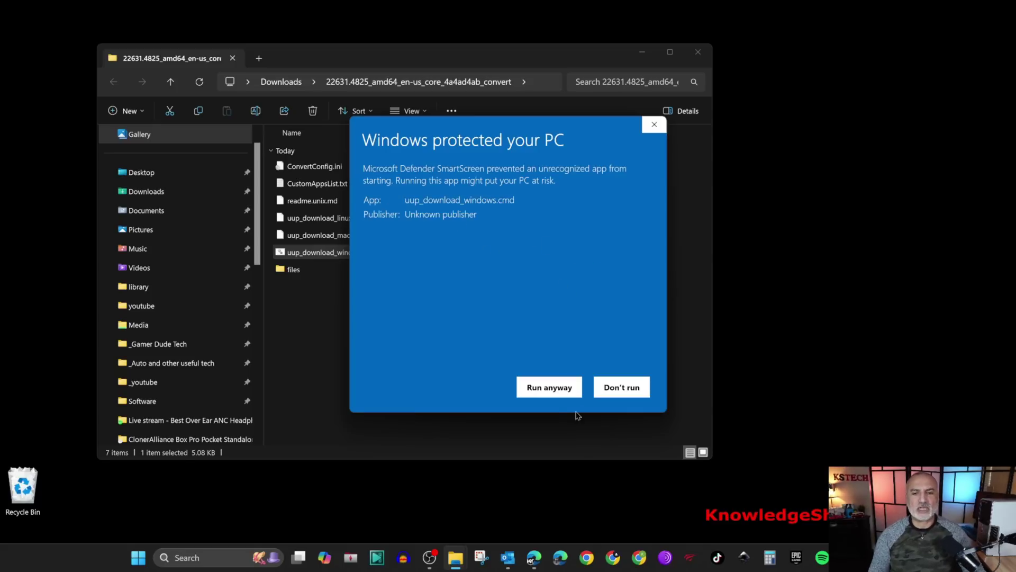
{"action": "left_click", "coordinate": [544, 388]}
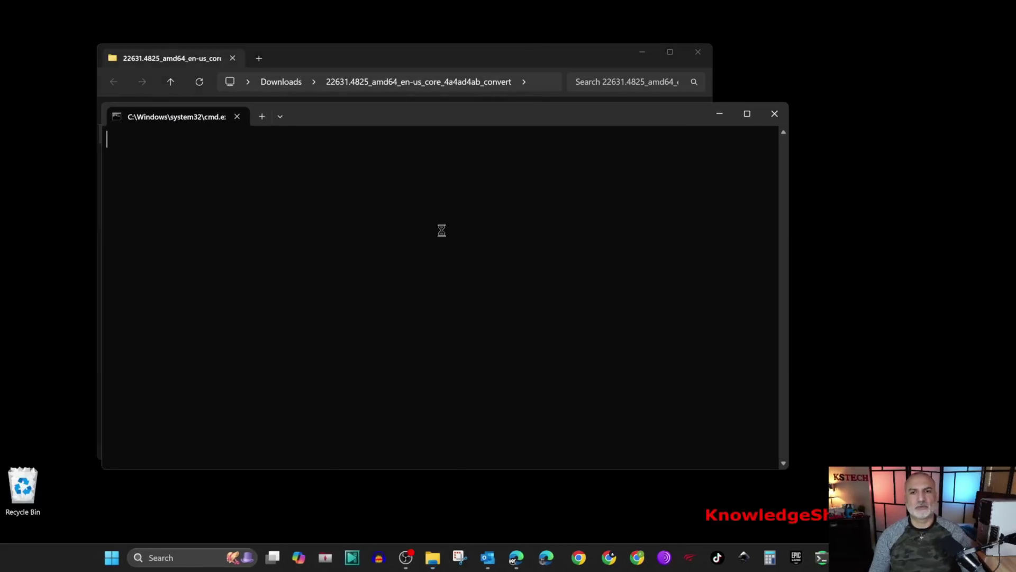
{"action": "left_click", "coordinate": [449, 372]}
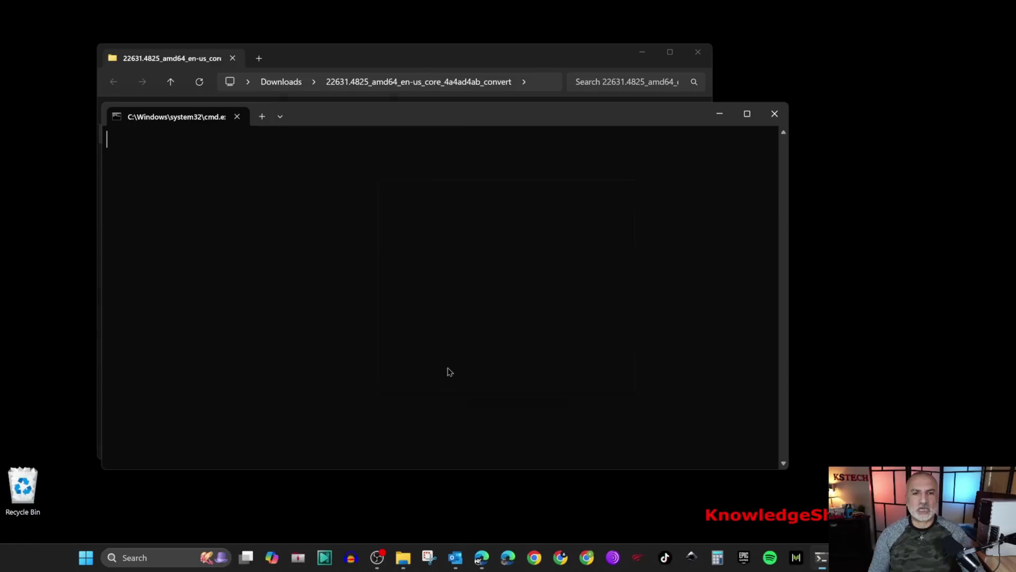
{"action": "left_click_drag", "start_coordinate": [410, 90], "coordinate": [361, 55]}
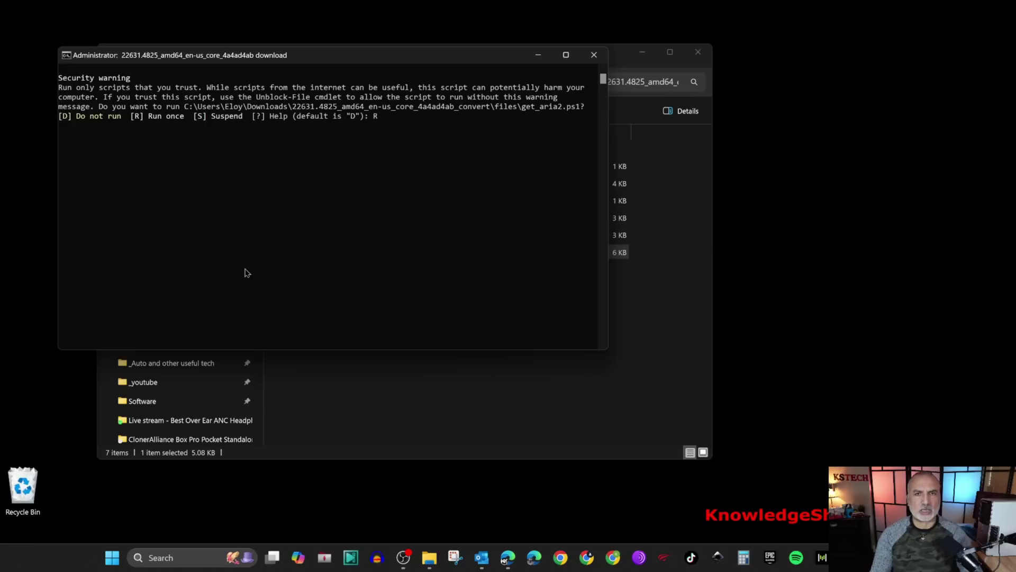
{"action": "key", "text": "Return"}
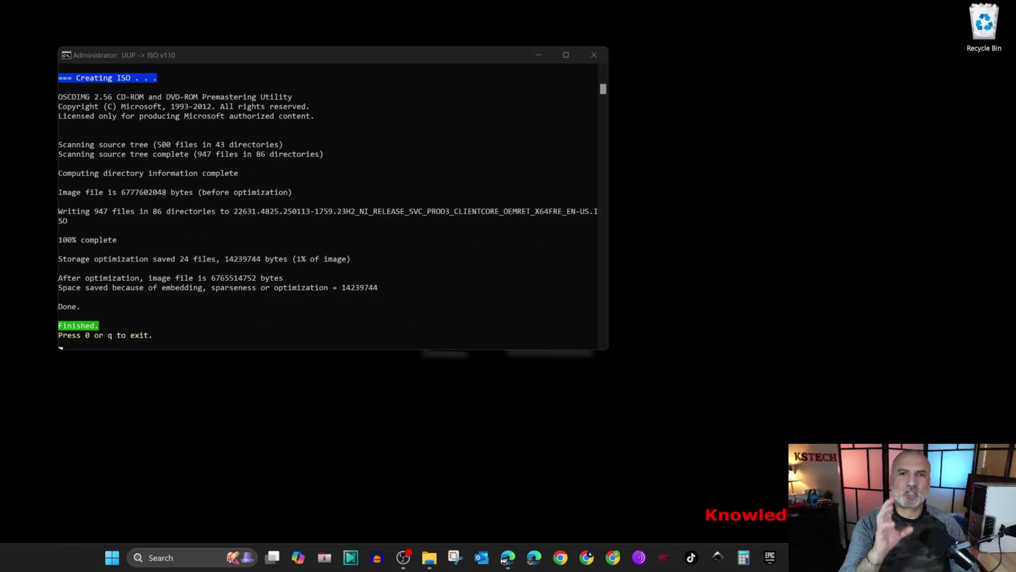
Exit the UUP-to-ISO converter and widen the name column in the extracted folder to show the full ISO file name
{"action": "left_click", "coordinate": [216, 336]}
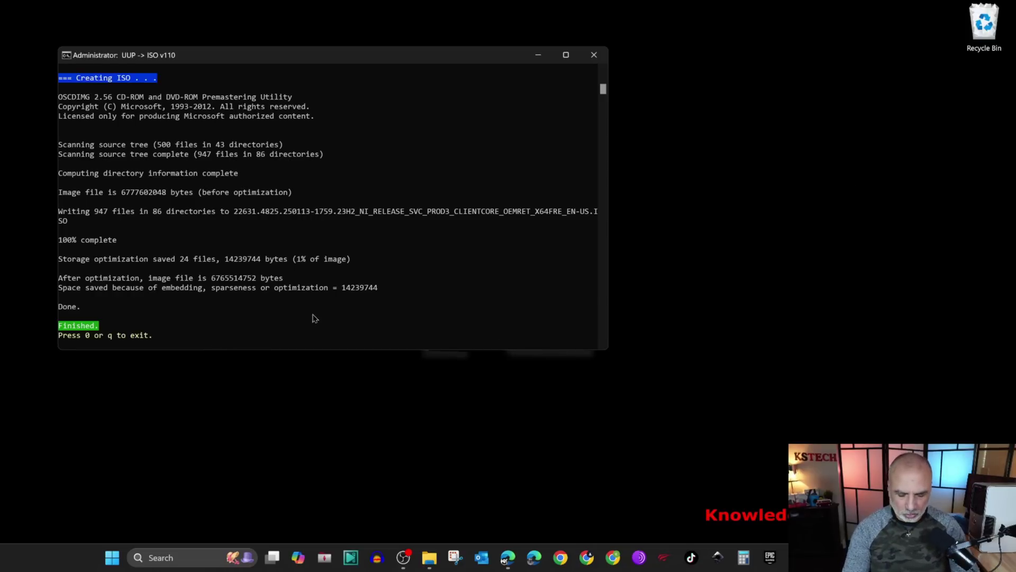
{"action": "key", "text": "0"}
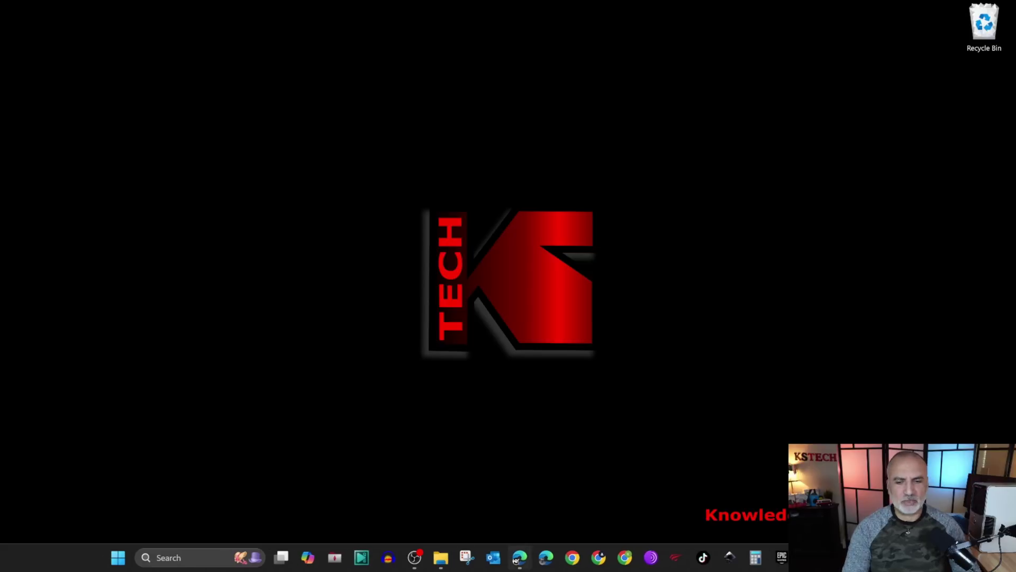
{"action": "left_click", "coordinate": [441, 557]}
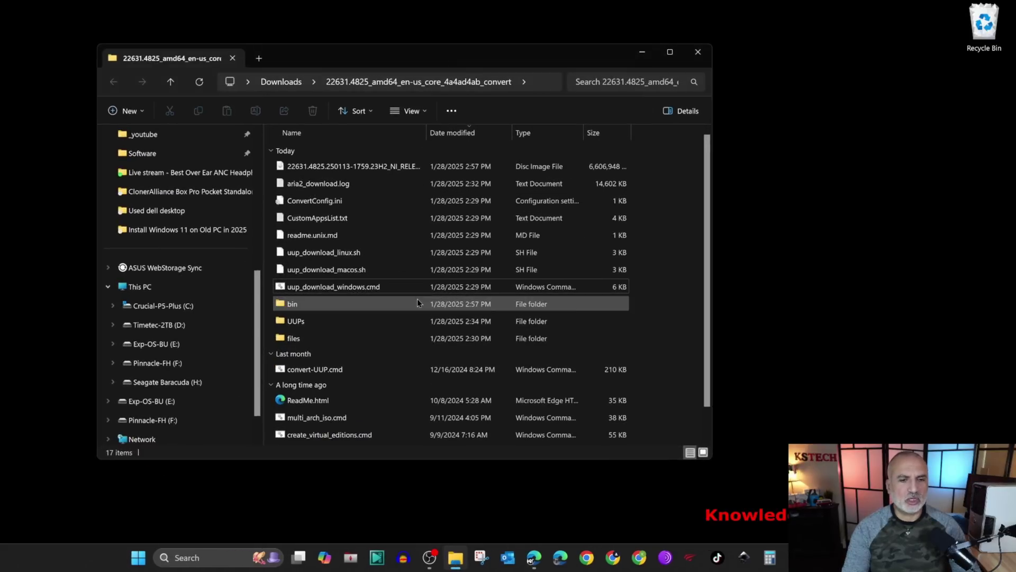
{"action": "left_click_drag", "start_coordinate": [426, 133], "coordinate": [662, 151]}
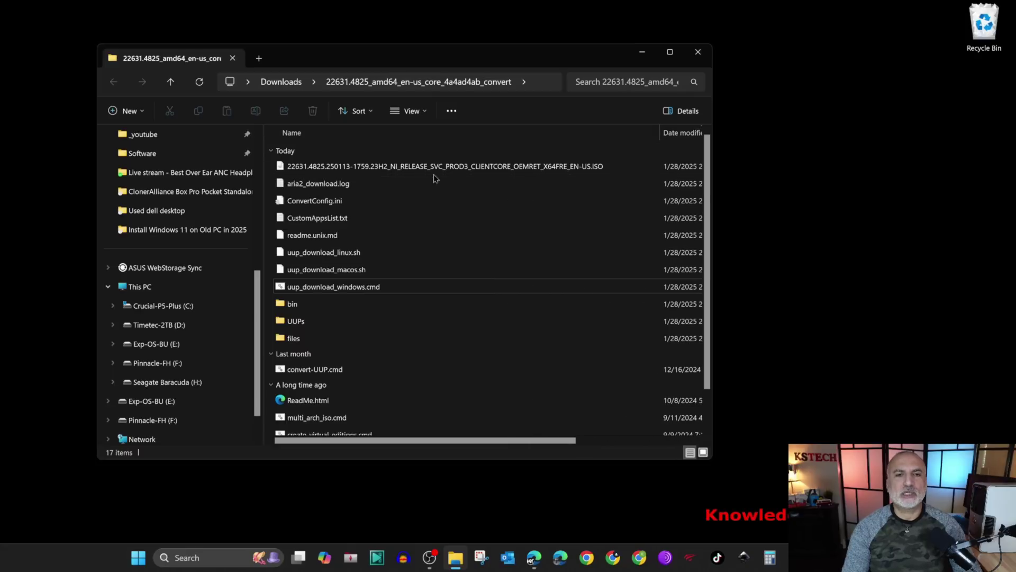
Scan the created Windows 11 23H2 ISO file for viruses with McAfee and close the scan window
{"action": "mouse_move", "coordinate": [406, 169]}
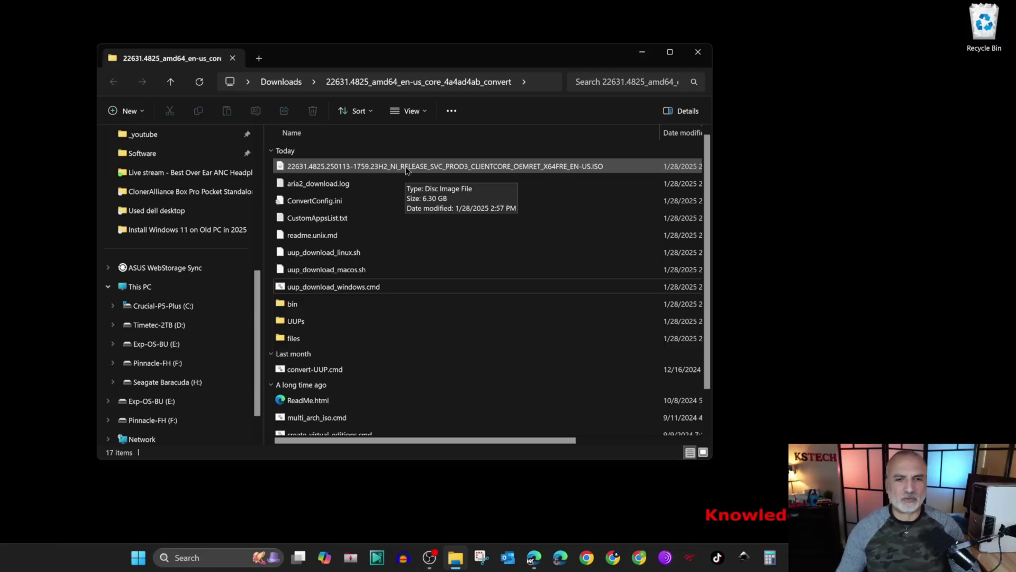
{"action": "right_click", "coordinate": [406, 169]}
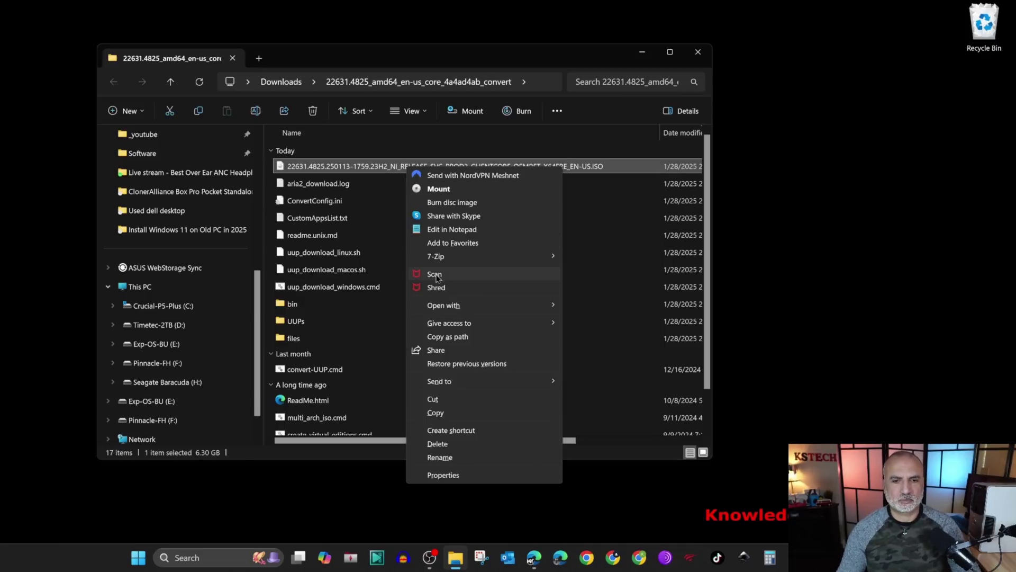
{"action": "left_click", "coordinate": [437, 274]}
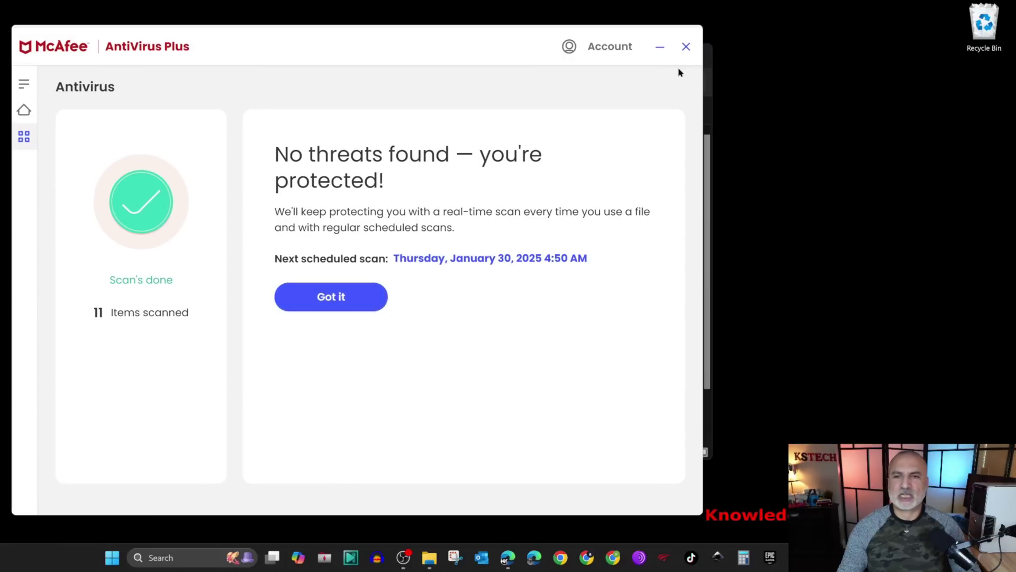
{"action": "left_click", "coordinate": [686, 47]}
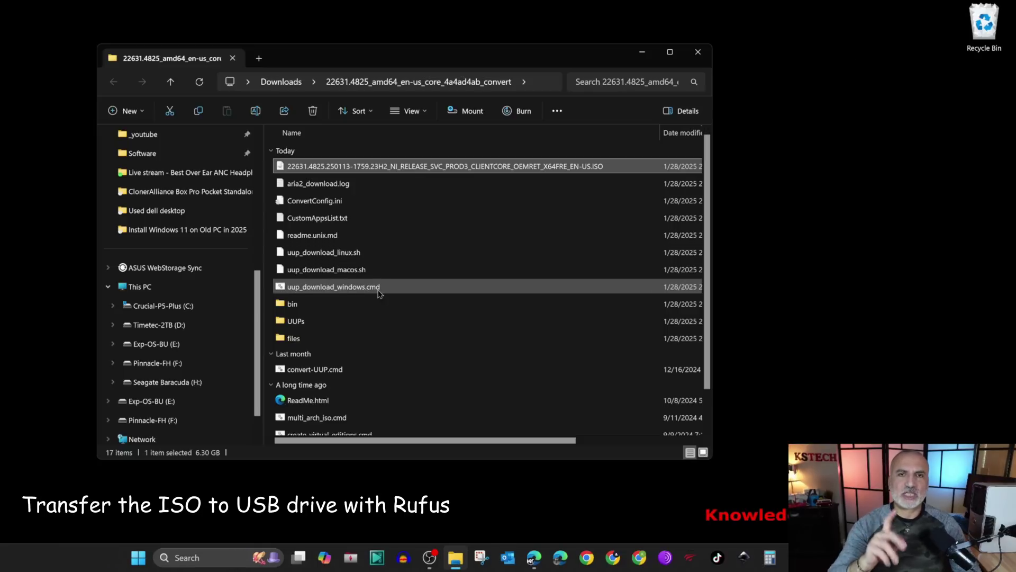
Switch to the Edge InPrivate window and open the Rufus website, rufus.ie, in a new tab
{"action": "left_click", "coordinate": [536, 565]}
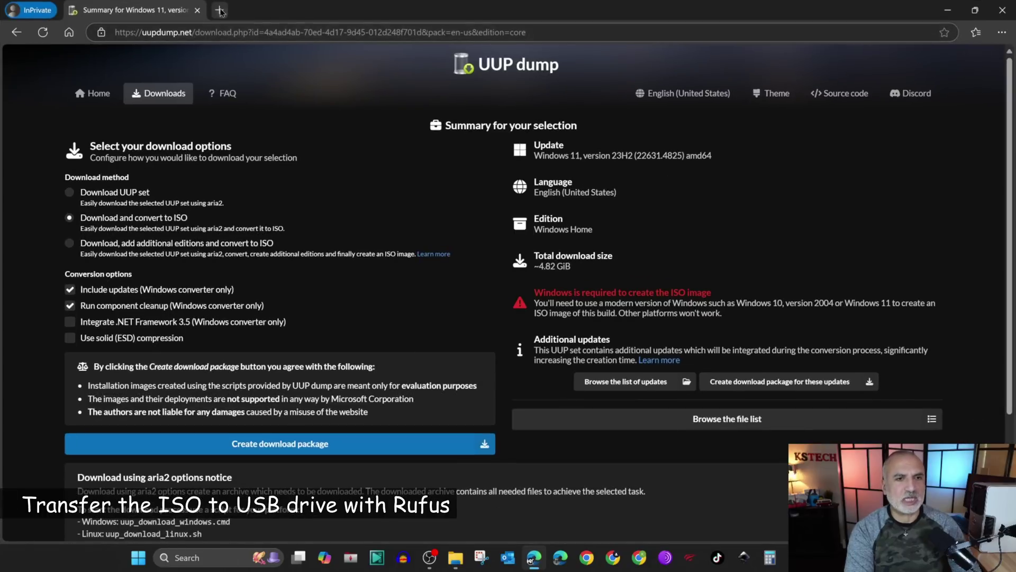
{"action": "left_click", "coordinate": [222, 10]}
{"action": "type", "text": "rufus"}
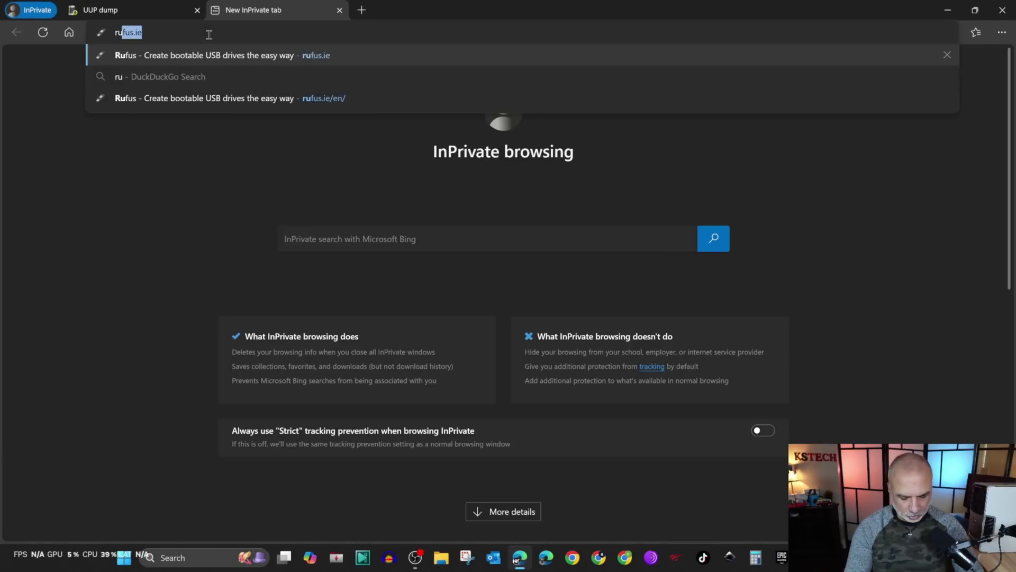
{"action": "type", "text": ".ie"}
{"action": "key", "text": "Return"}
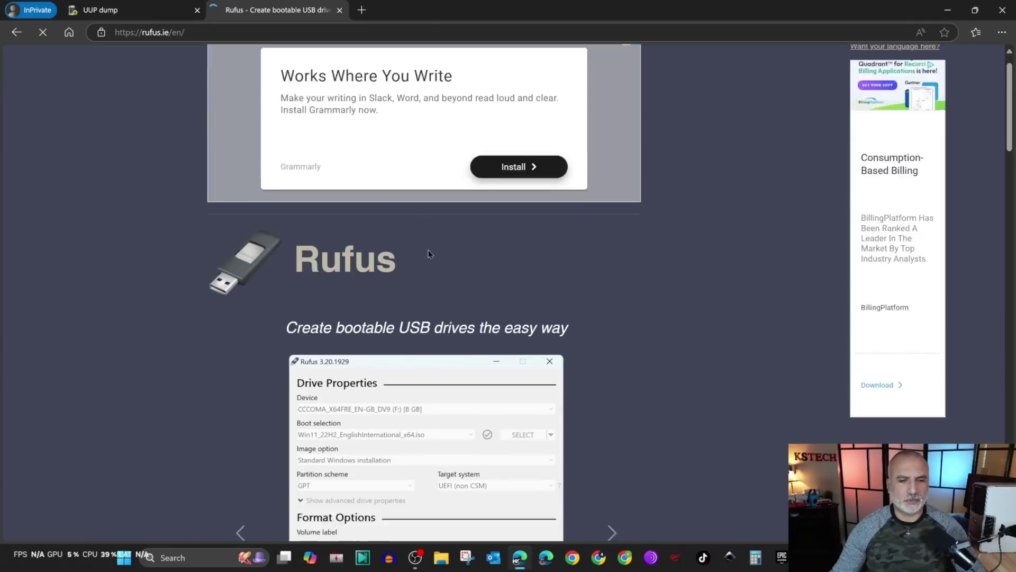
Download the portable Windows x64 release rufus-4.6p.exe from the latest releases and save it
{"action": "scroll", "coordinate": [428, 250], "scroll_direction": "down", "scroll_amount": 5}
{"action": "scroll", "coordinate": [467, 258], "scroll_direction": "down", "scroll_amount": 8}
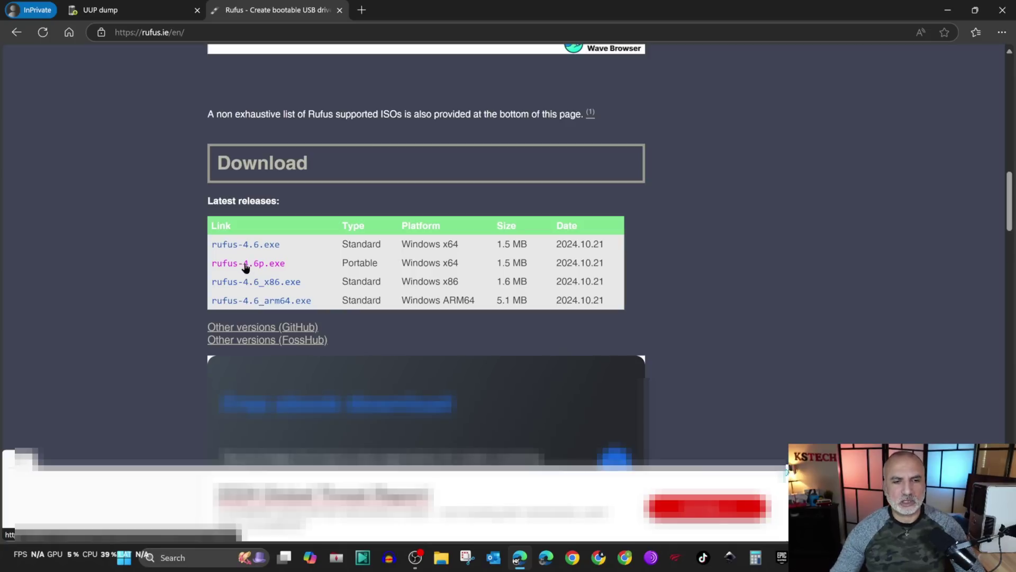
{"action": "left_click", "coordinate": [245, 267]}
{"action": "left_click", "coordinate": [924, 97]}
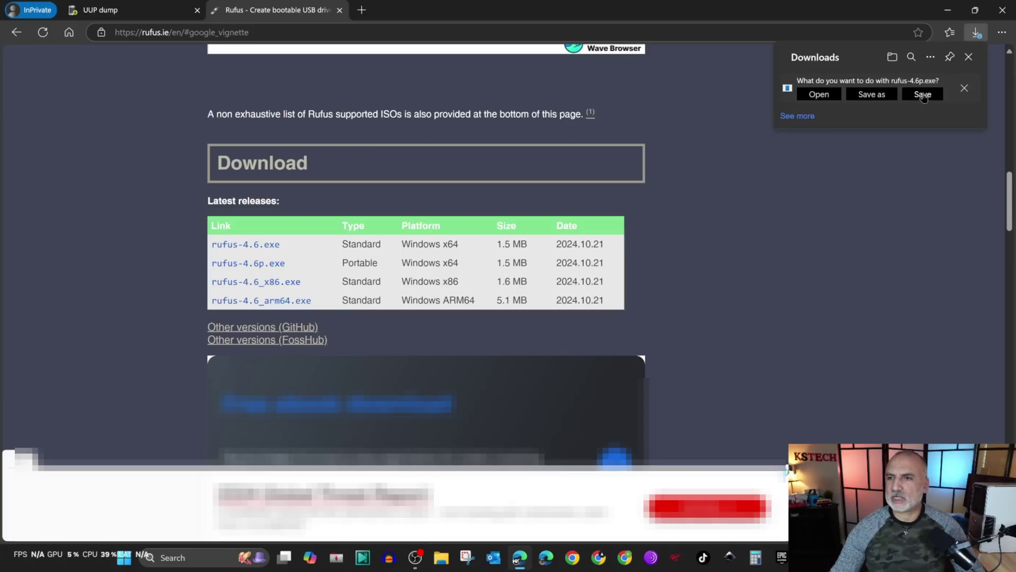
Run the downloaded rufus-4.6p.exe, allow it to make changes to the device, and let it check for updates online
{"action": "left_click", "coordinate": [809, 92]}
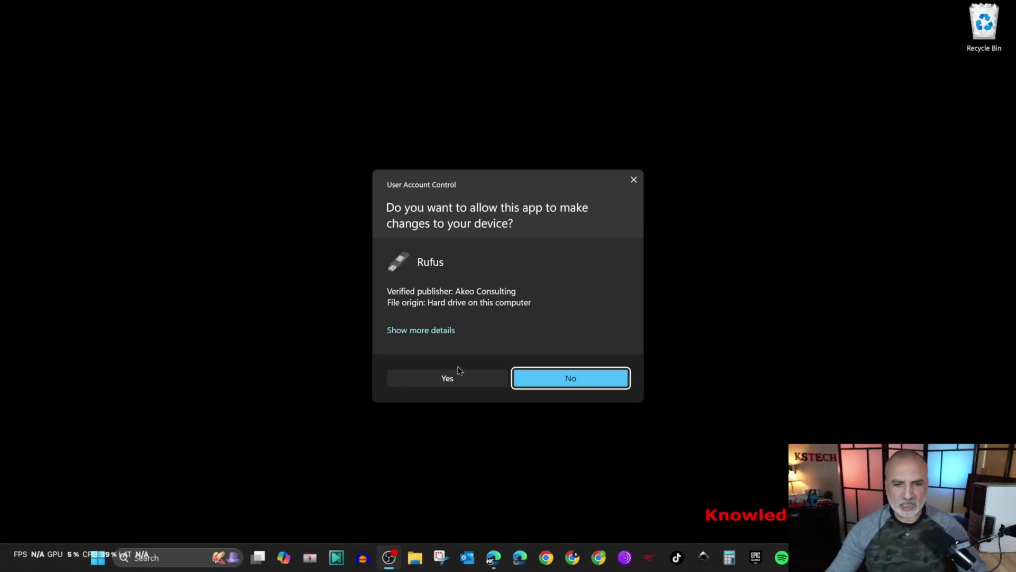
{"action": "left_click", "coordinate": [447, 378]}
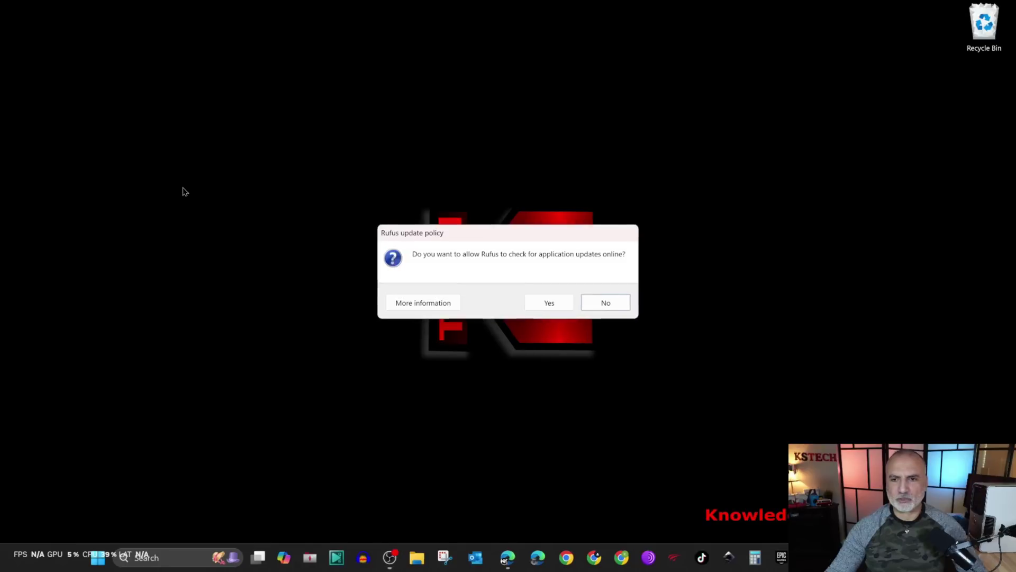
{"action": "left_click", "coordinate": [548, 306]}
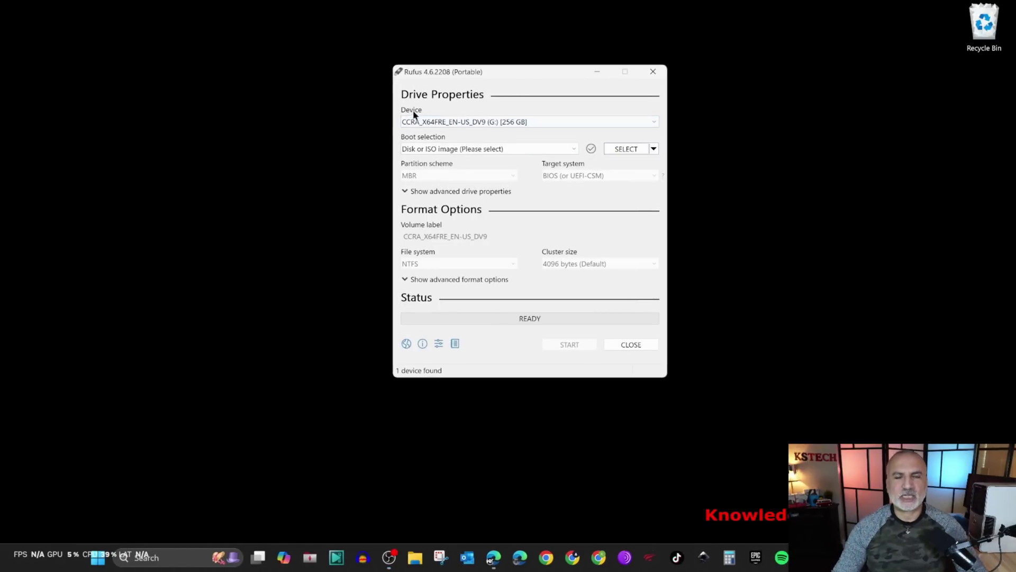
Keep the 256 GB USB drive (G:) as the device and load the created Windows 11 23H2 ISO as the boot image
{"action": "left_click", "coordinate": [549, 123]}
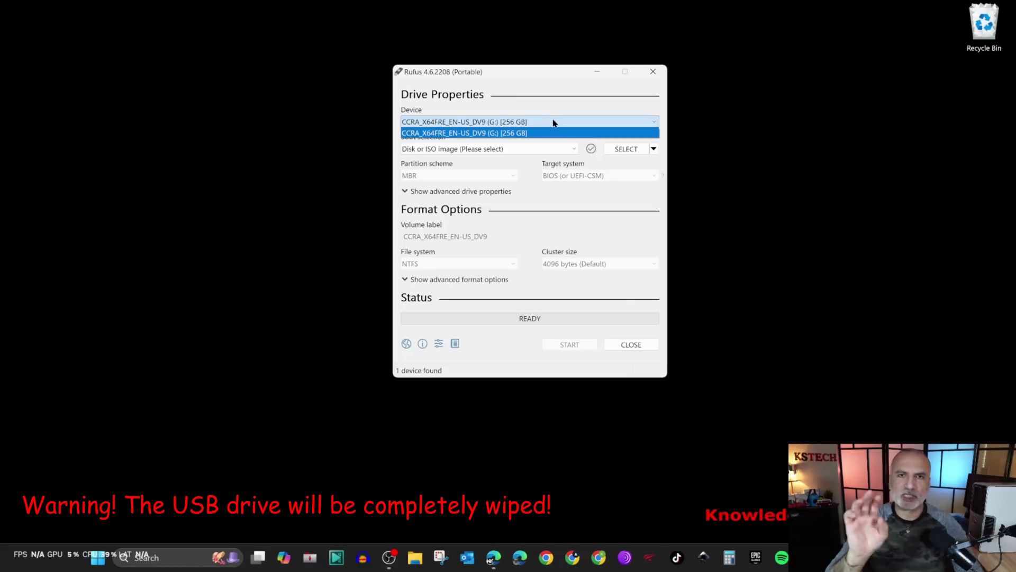
{"action": "left_click", "coordinate": [535, 123]}
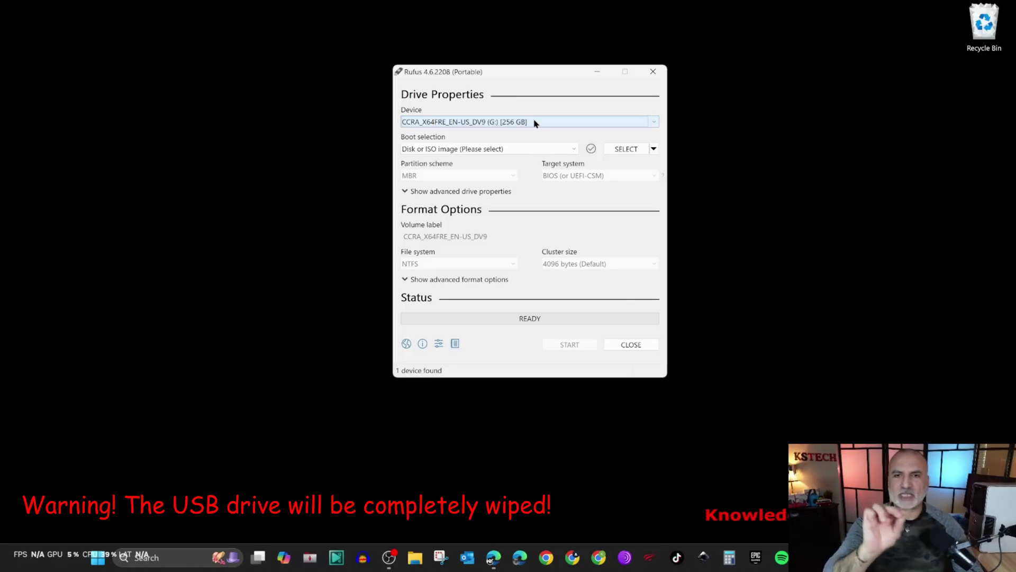
{"action": "left_click", "coordinate": [624, 150]}
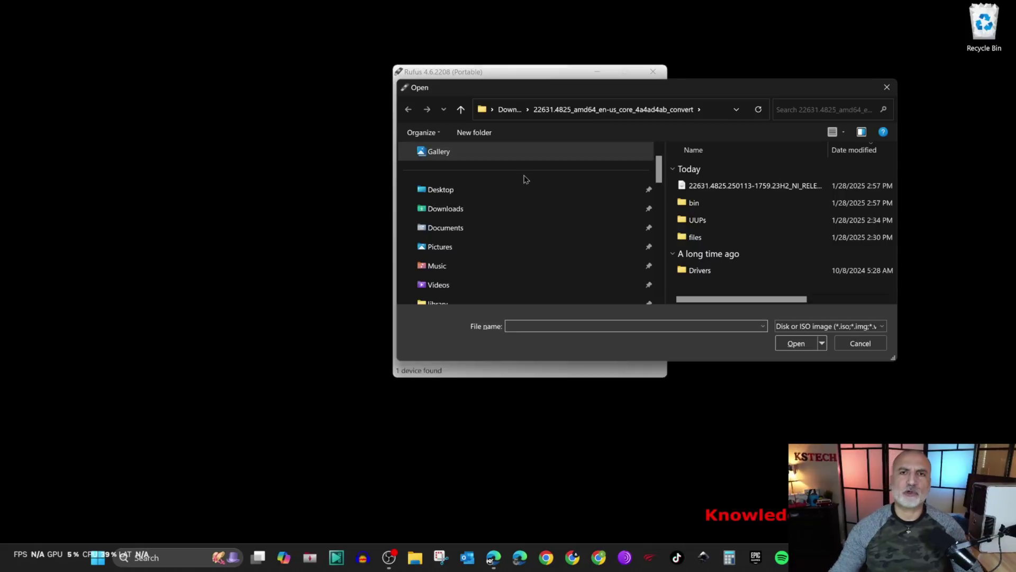
{"action": "left_click", "coordinate": [730, 187]}
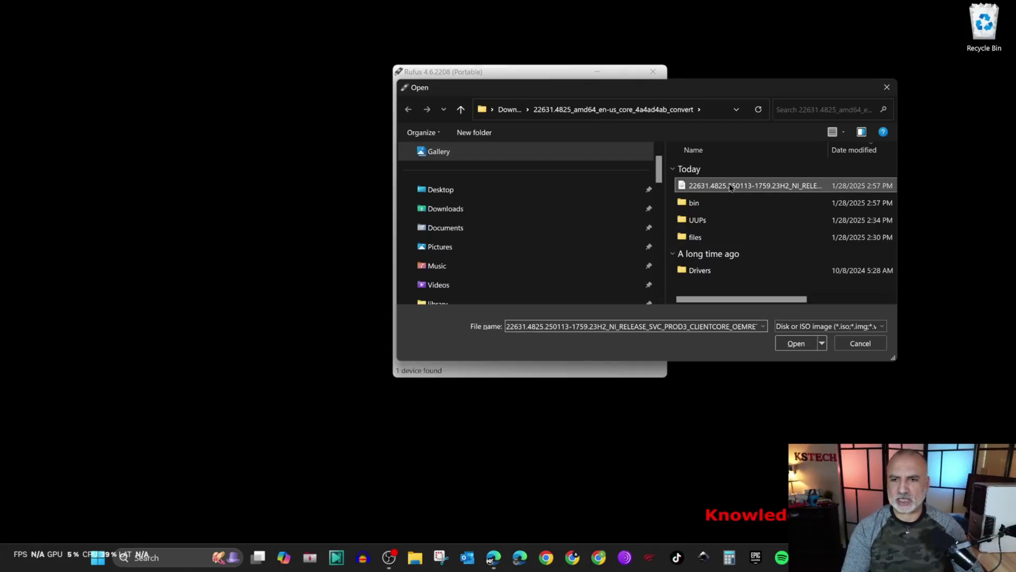
{"action": "left_click", "coordinate": [796, 344]}
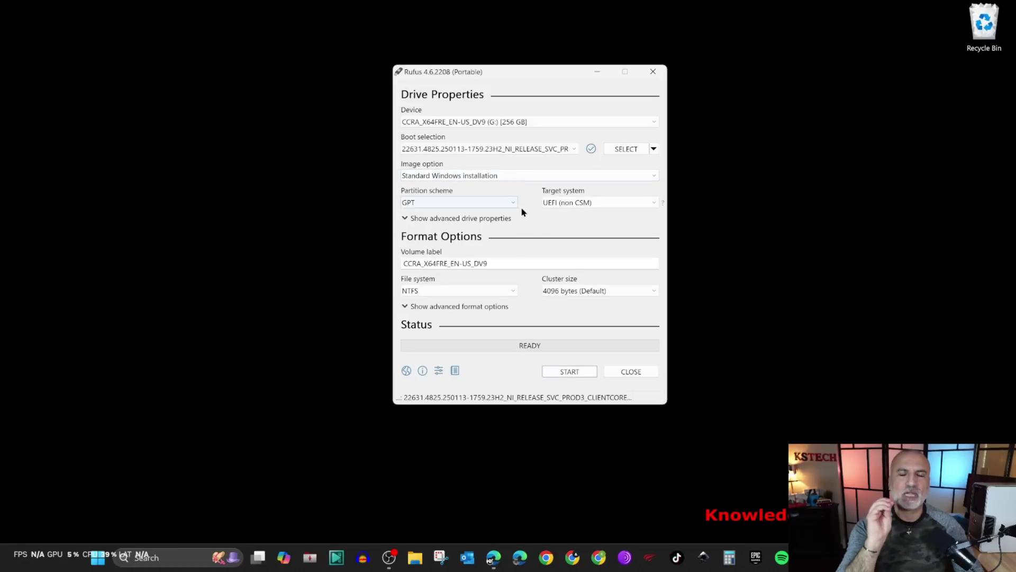
Set the partition scheme to MBR and start creating the bootable USB drive
{"action": "left_click", "coordinate": [436, 202]}
{"action": "left_click", "coordinate": [418, 219]}
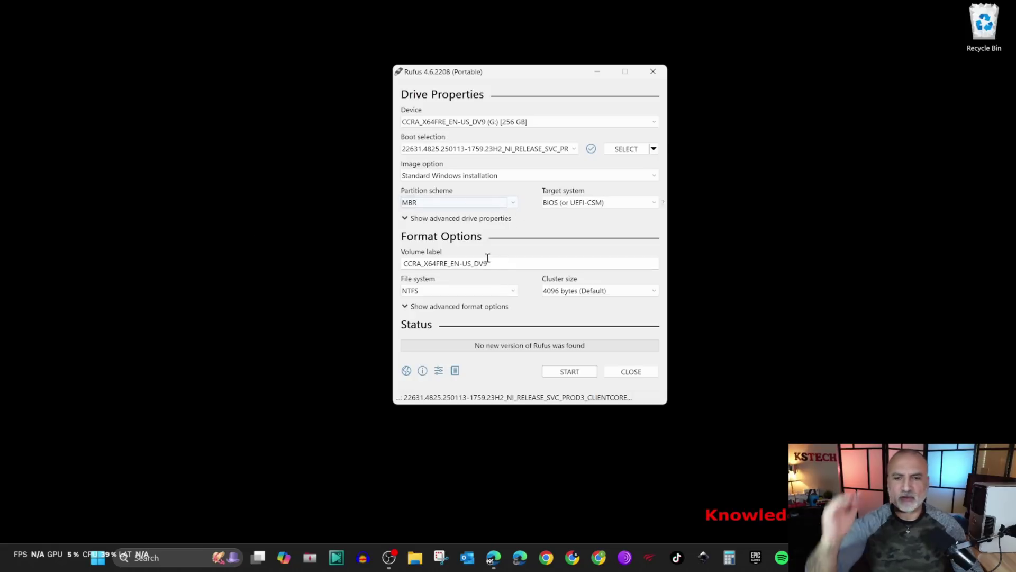
{"action": "left_click", "coordinate": [565, 371]}
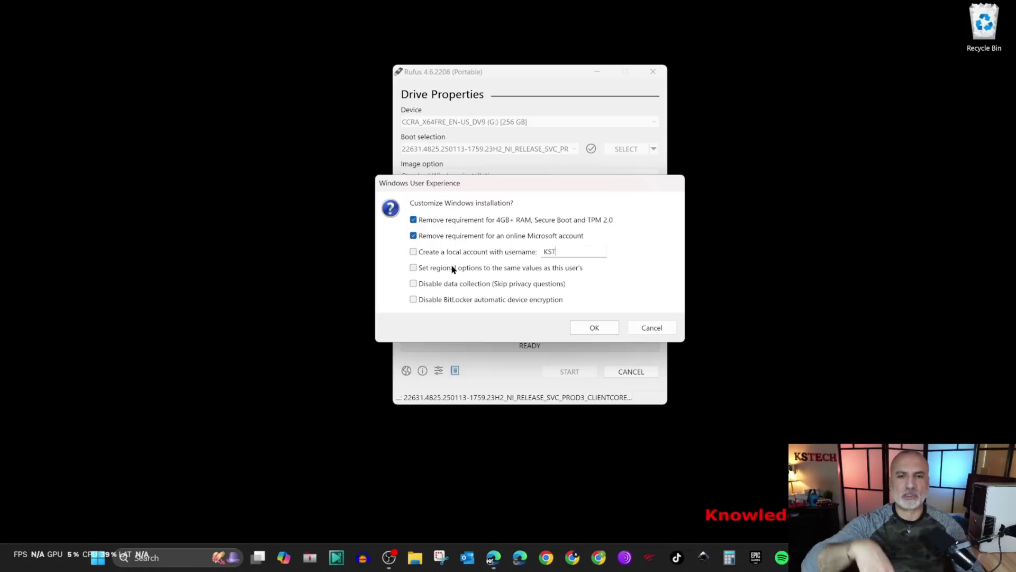
Enable local account creation with the preset username, matching regional options, disabled data collection and disabled BitLocker automatic encryption
{"action": "left_click", "coordinate": [414, 253]}
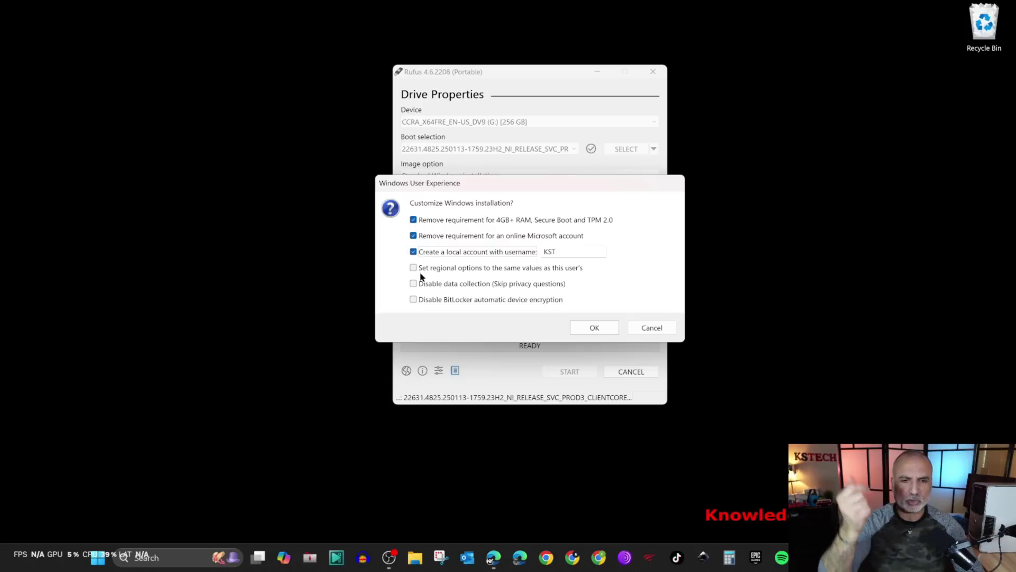
{"action": "left_click", "coordinate": [414, 268]}
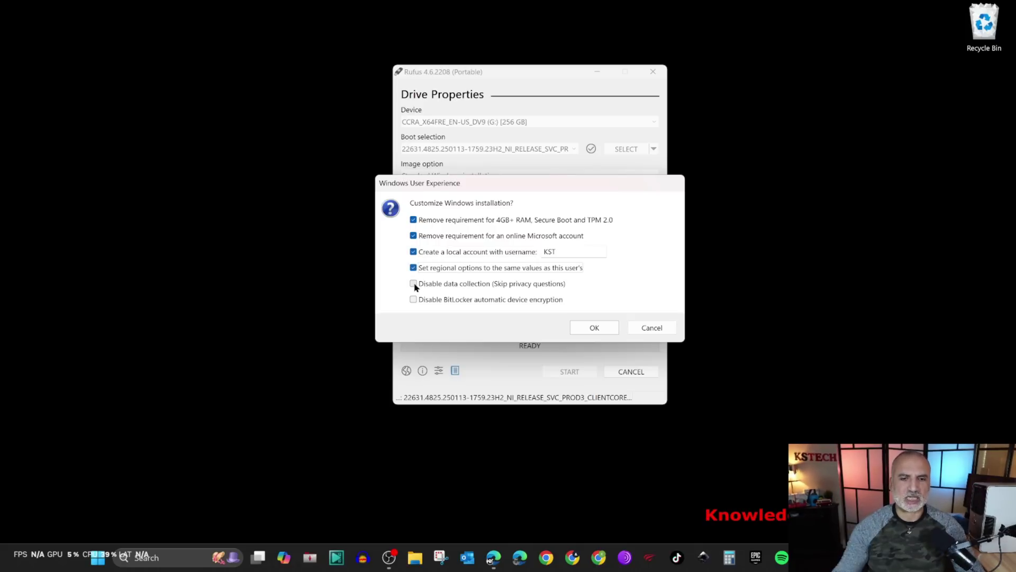
{"action": "left_click", "coordinate": [414, 284]}
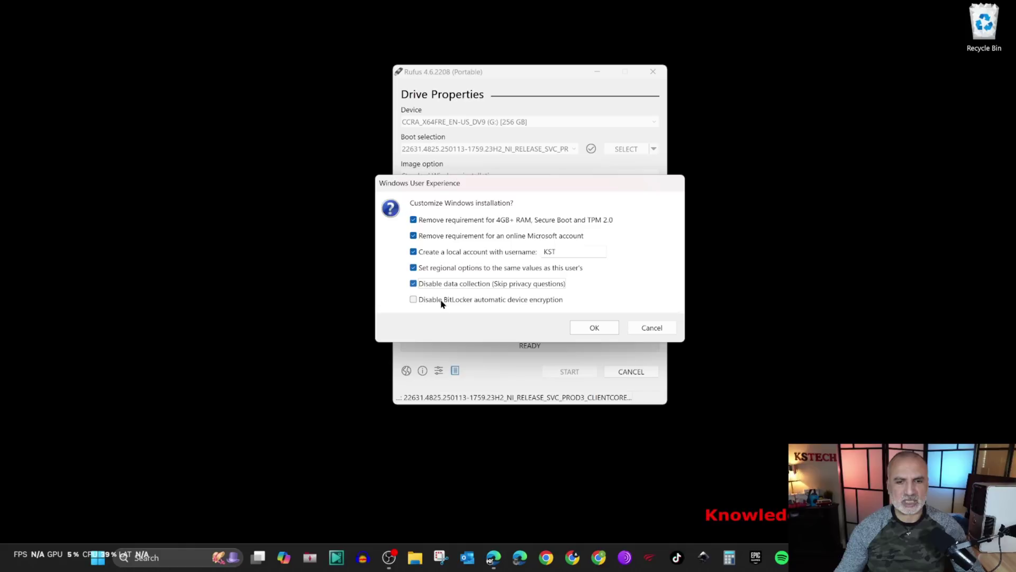
{"action": "left_click", "coordinate": [413, 300]}
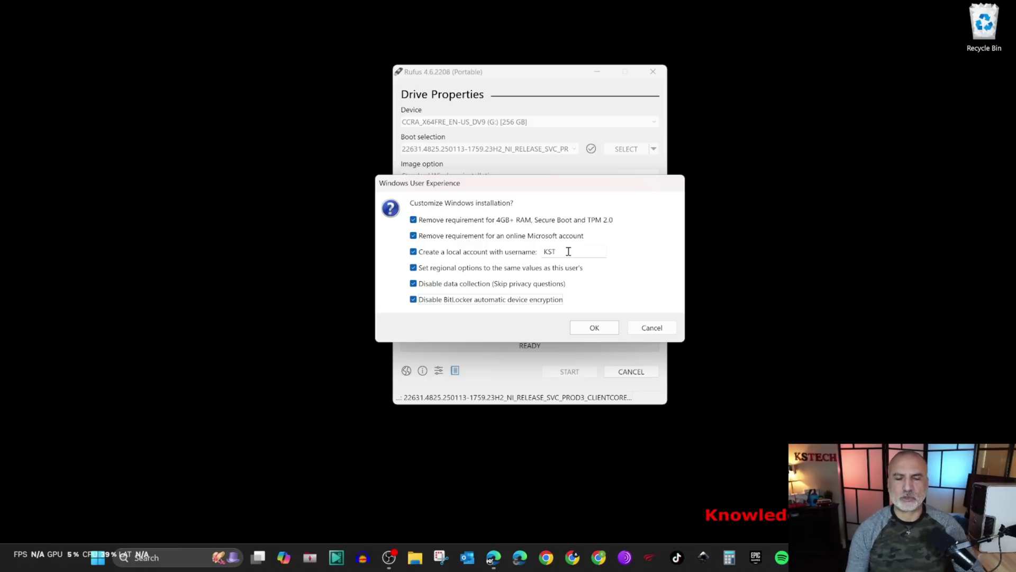
Confirm the Windows customization, accept the revoked UEFI bootloader warning and agree to erase all data on drive G:
{"action": "left_click", "coordinate": [593, 329]}
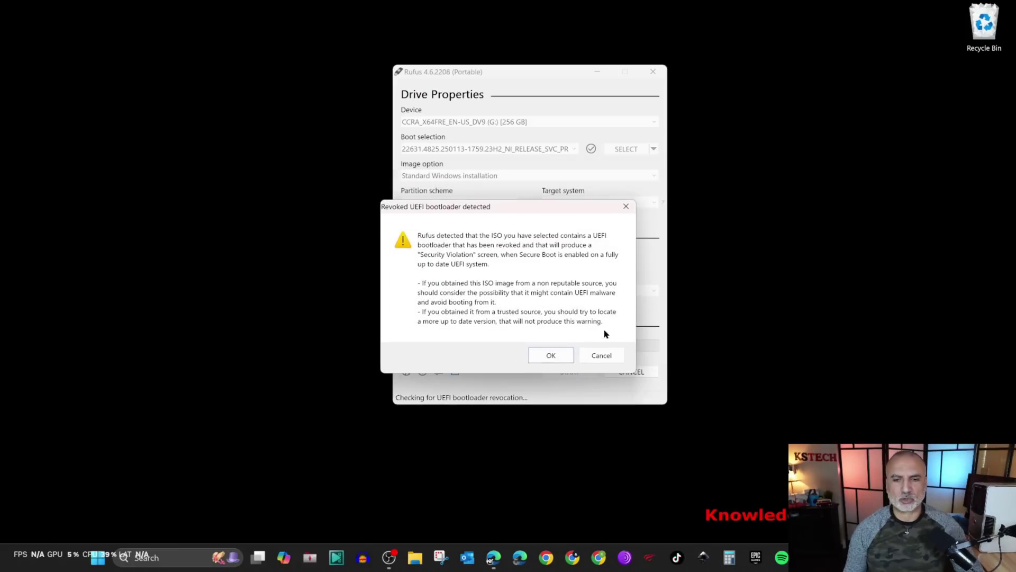
{"action": "left_click", "coordinate": [551, 356]}
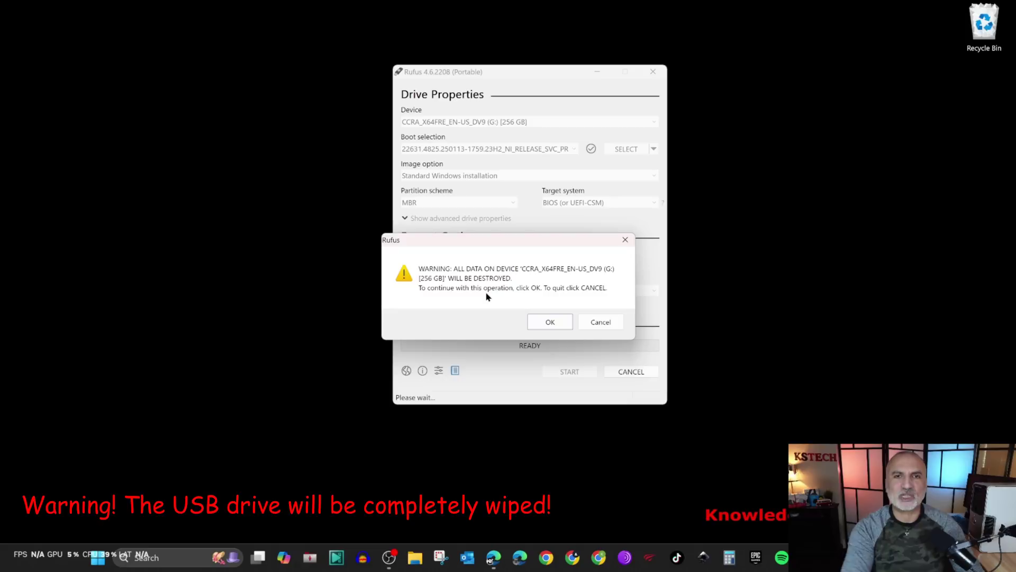
{"action": "left_click", "coordinate": [549, 323]}
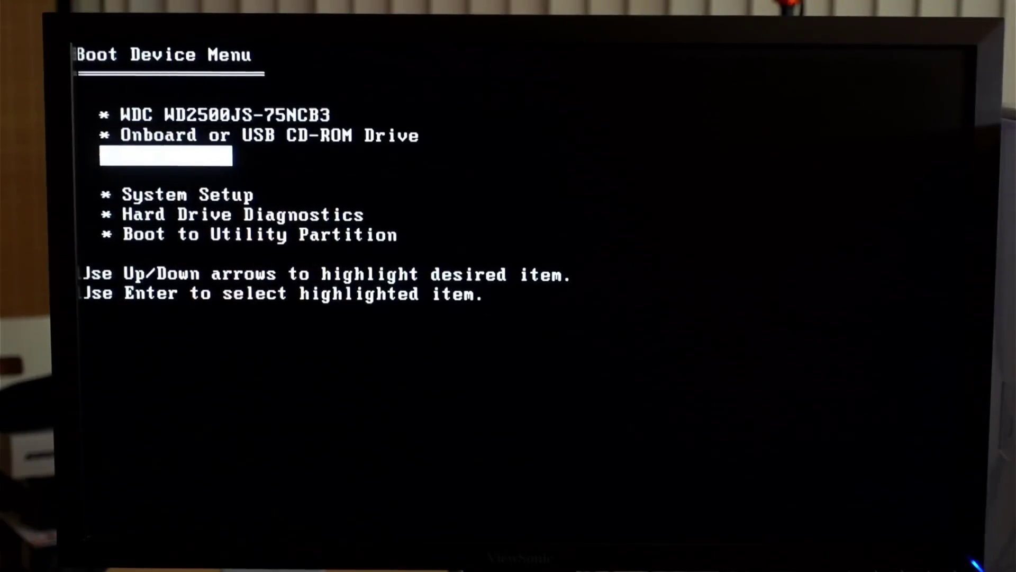
Boot the old PC from the highlighted boot menu device and accept the default Windows Setup language and keyboard settings
{"action": "key", "text": "Return"}
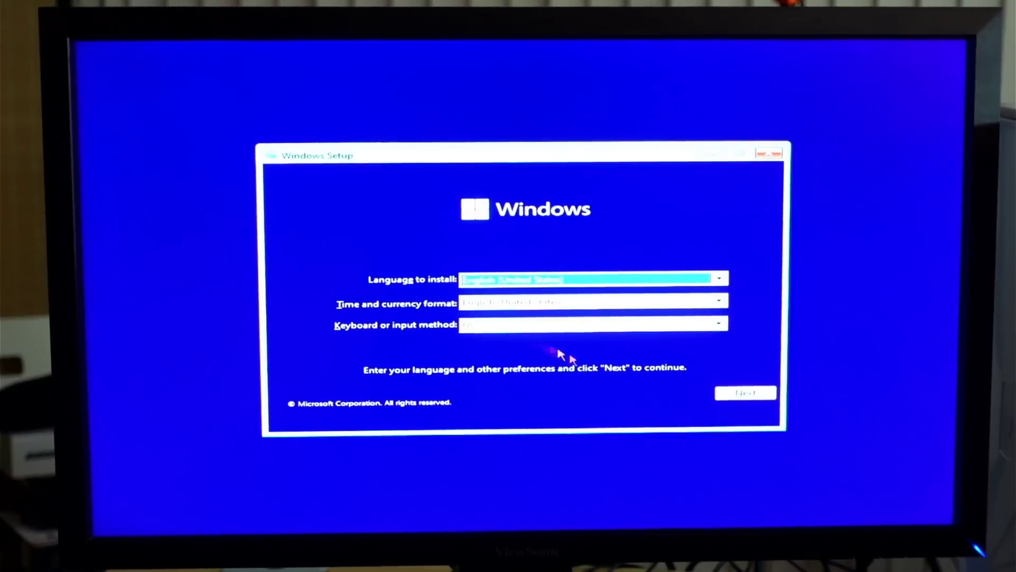
{"action": "left_click", "coordinate": [746, 395]}
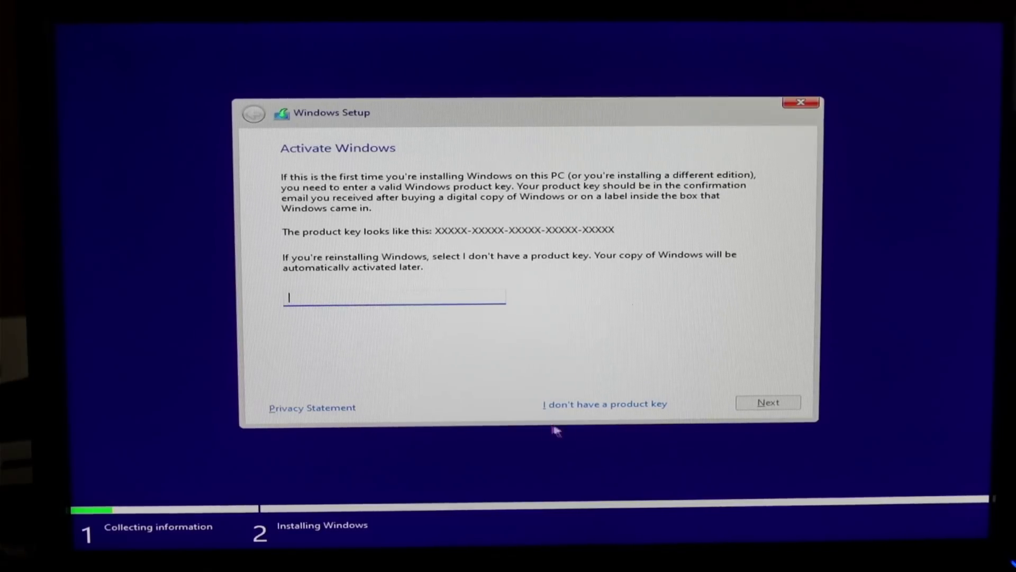
Continue Windows Setup without a product key and accept the Microsoft Software License Terms
{"action": "left_click", "coordinate": [587, 408]}
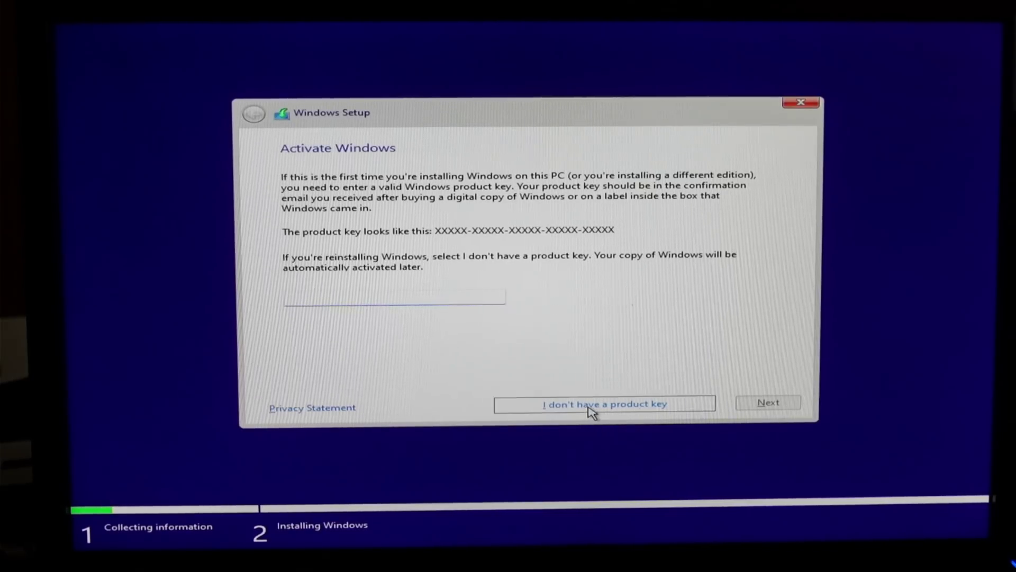
{"action": "left_click", "coordinate": [291, 381]}
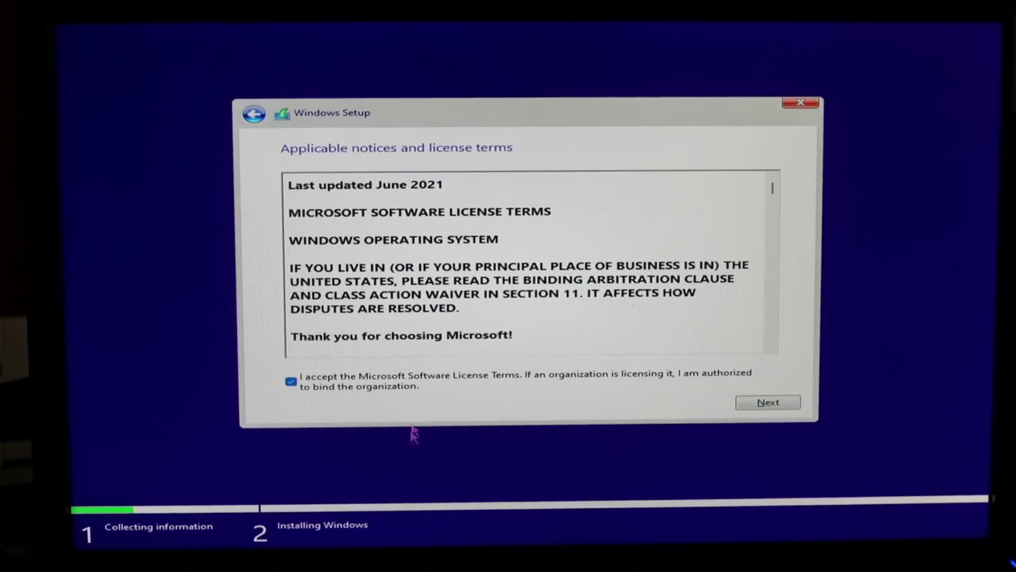
{"action": "left_click", "coordinate": [772, 405]}
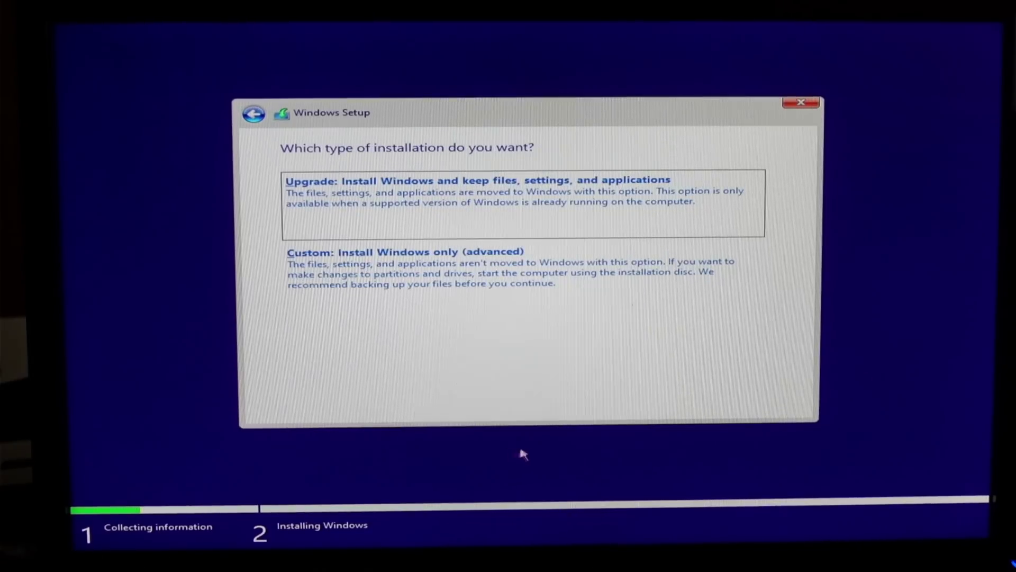
Choose the custom Windows-only installation on Drive 0 Partition 2 and agree to move old files to Windows.old
{"action": "left_click", "coordinate": [339, 272]}
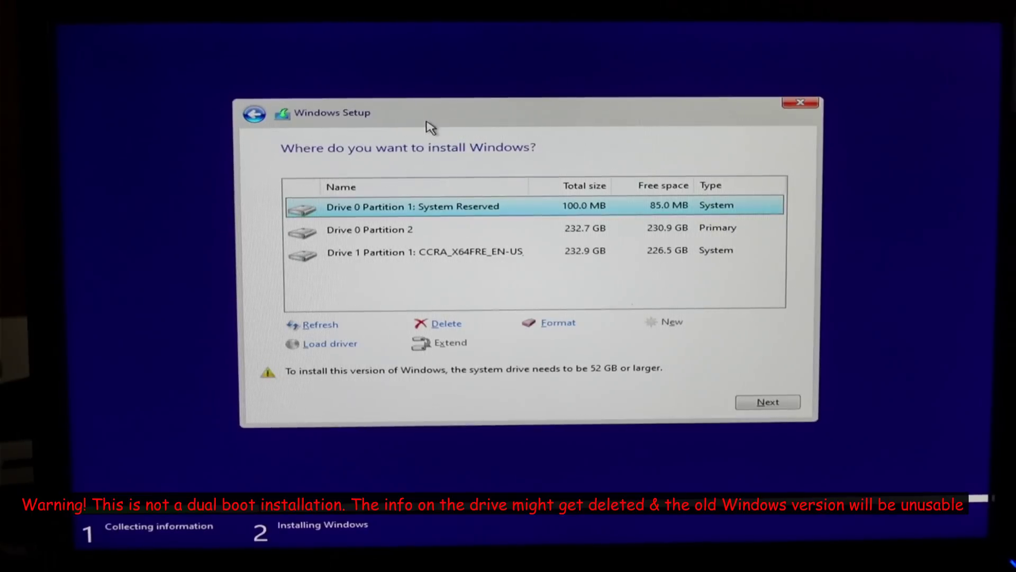
{"action": "left_click", "coordinate": [346, 233]}
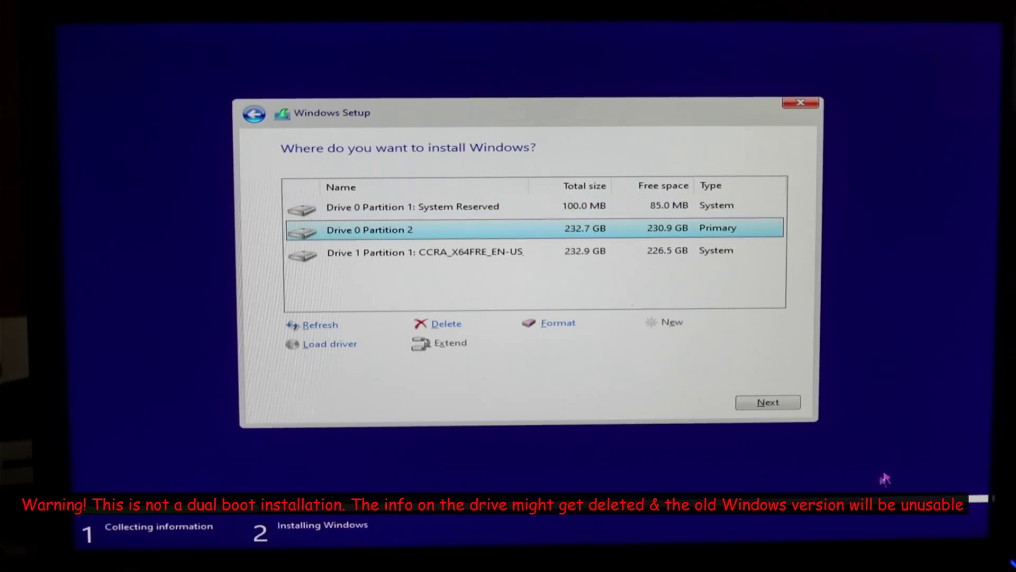
{"action": "left_click", "coordinate": [771, 405]}
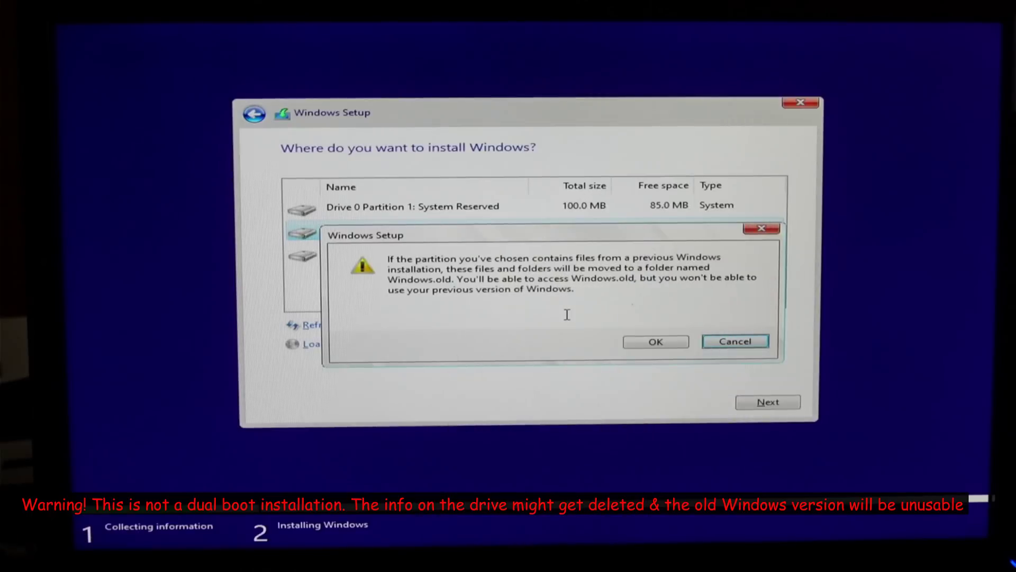
{"action": "left_click", "coordinate": [656, 343]}
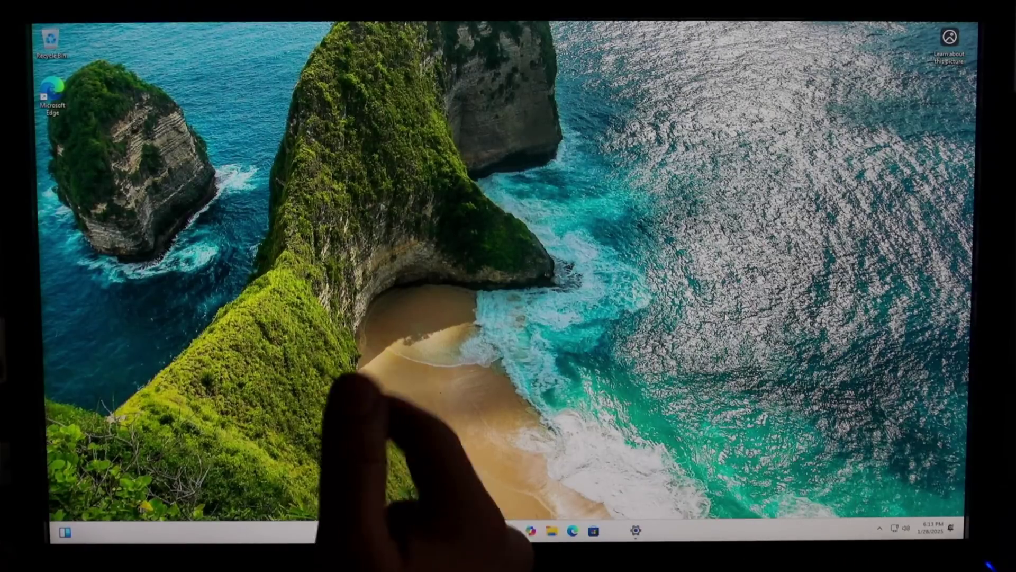
Bring up the Settings window on the new desktop to check the Windows Update downloads
{"action": "left_click", "coordinate": [636, 530]}
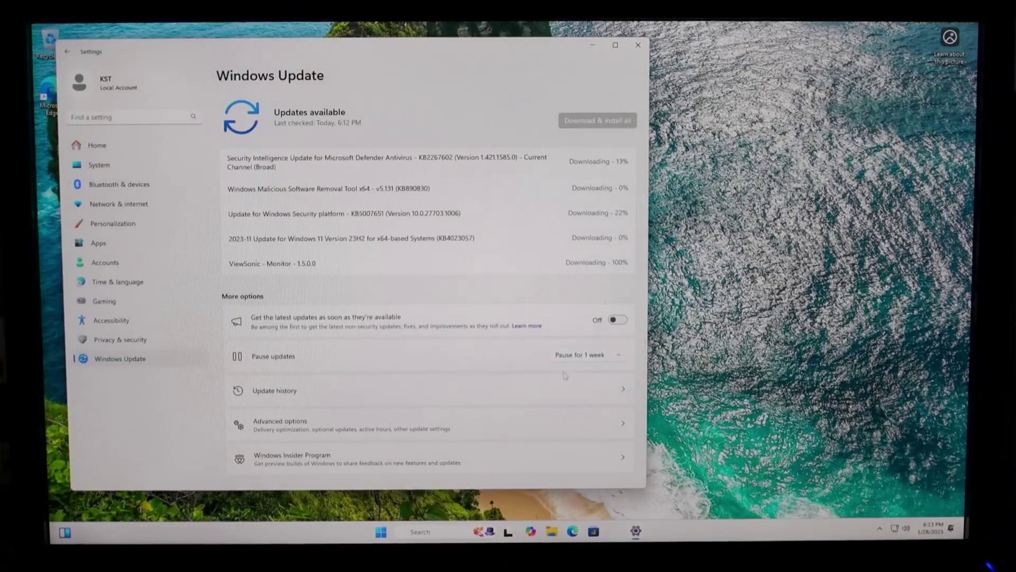